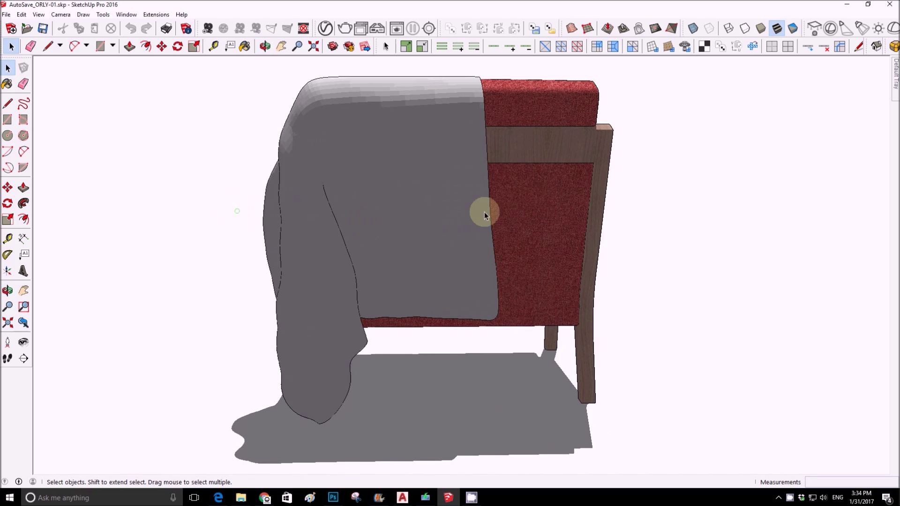
Examine the red armchair with the draped cloth from the back, side and front
{"action": "middle_click_drag", "start_coordinate": [596, 279], "coordinate": [395, 235]}
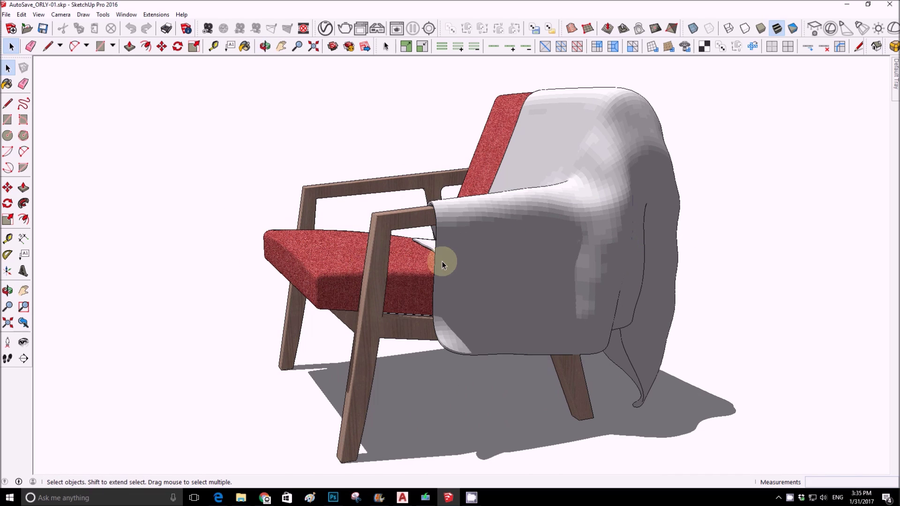
{"action": "middle_click_drag", "start_coordinate": [344, 238], "coordinate": [471, 258]}
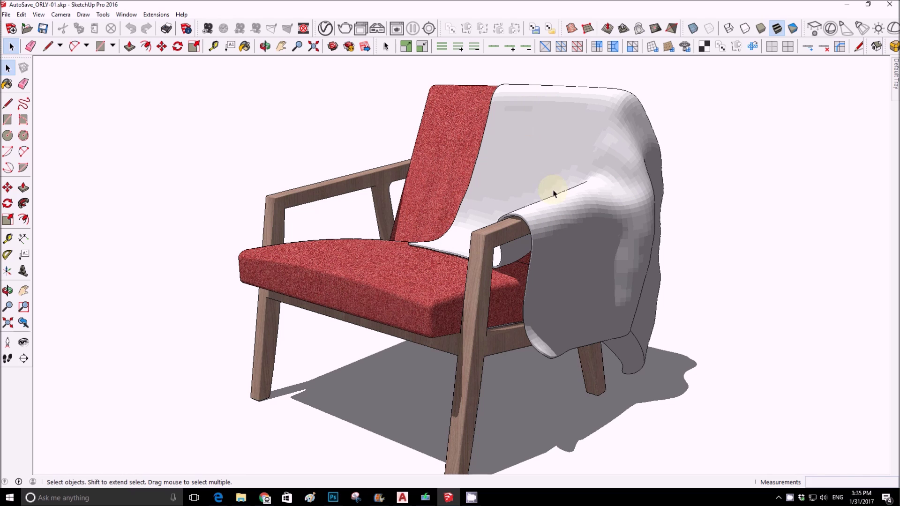
{"action": "middle_click_drag", "start_coordinate": [553, 305], "coordinate": [518, 212]}
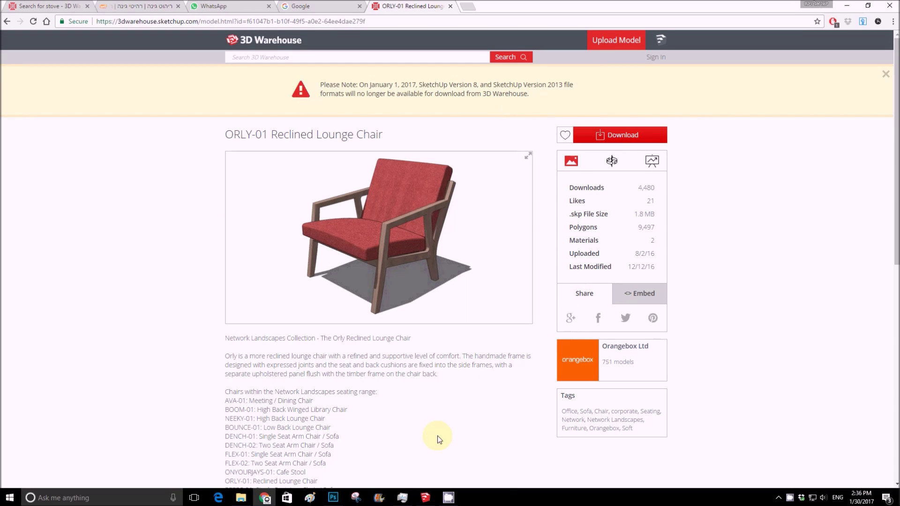
Switch to SketchUp and examine the ORLY-01 lounge chair model from several angles
{"action": "left_click", "coordinate": [425, 497]}
{"action": "mouse_move", "coordinate": [511, 230]}
{"action": "middle_mouse_down"}
{"action": "mouse_move", "coordinate": [476, 227]}
{"action": "mouse_move", "coordinate": [640, 239]}
{"action": "mouse_move", "coordinate": [502, 227]}
{"action": "middle_mouse_up"}
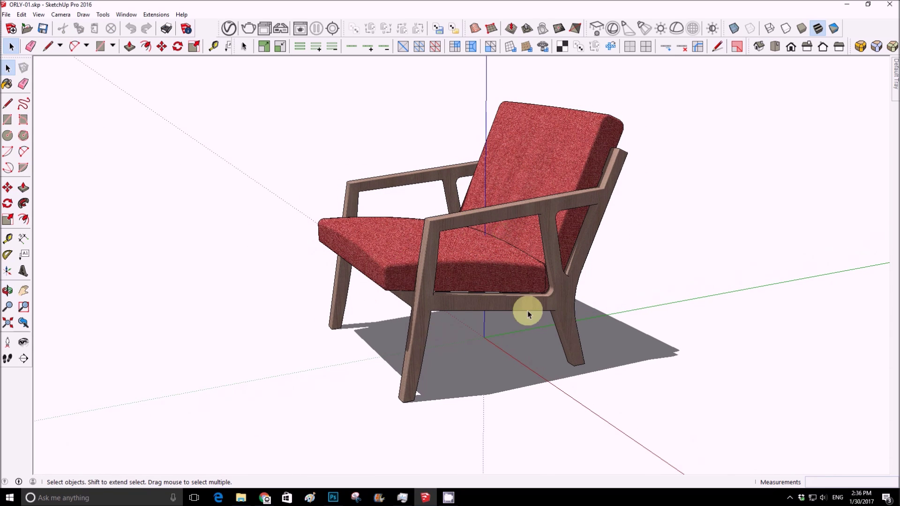
{"action": "middle_click_drag", "start_coordinate": [482, 225], "coordinate": [542, 237]}
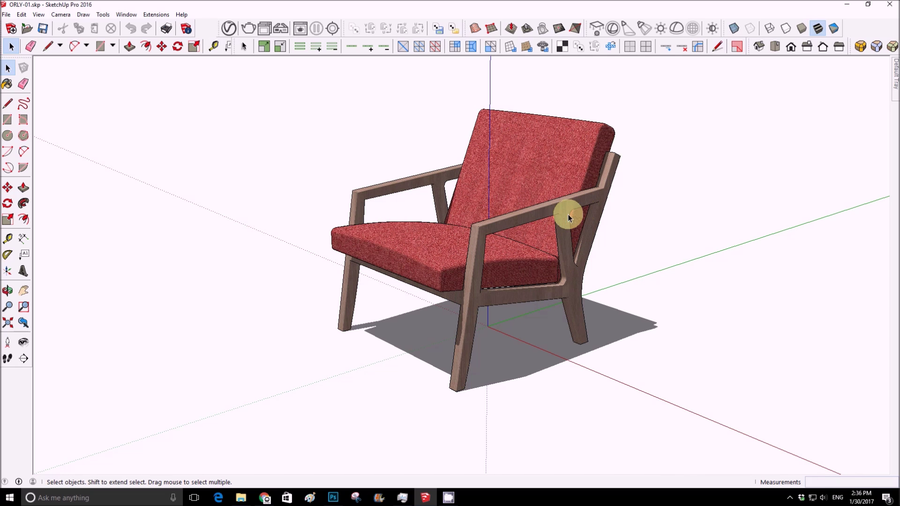
{"action": "middle_click_drag", "start_coordinate": [562, 226], "coordinate": [600, 222]}
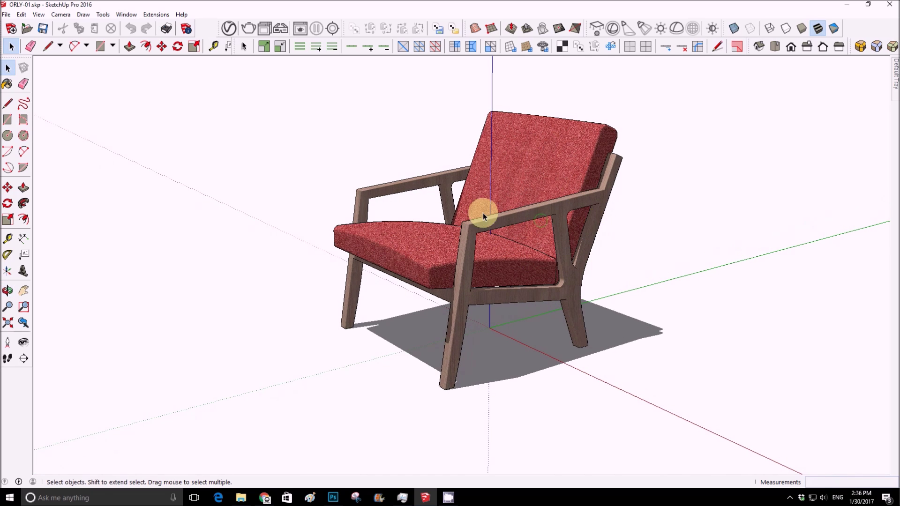
{"action": "middle_click_drag", "start_coordinate": [526, 190], "coordinate": [580, 204]}
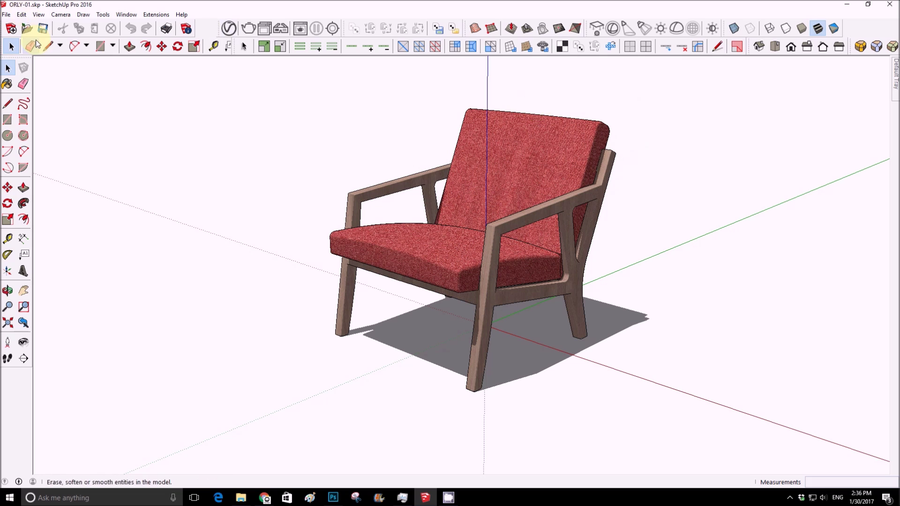
{"action": "left_click", "coordinate": [6, 14]}
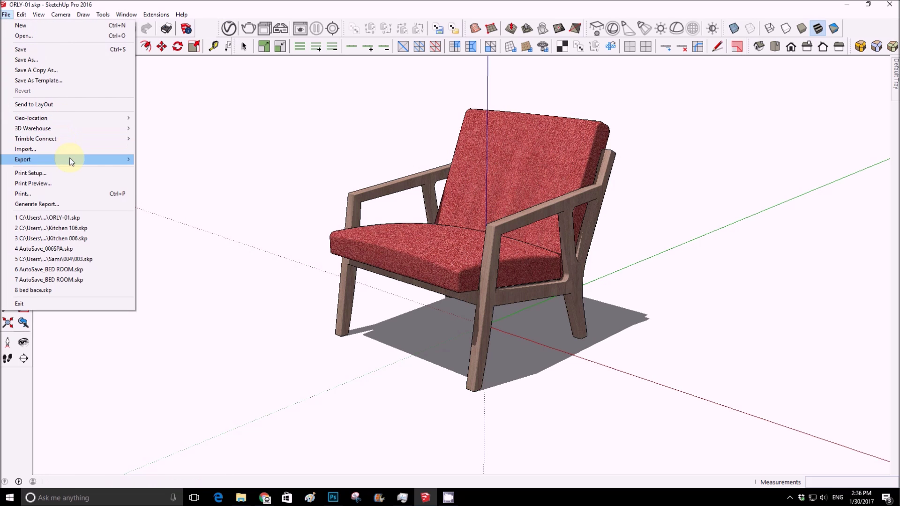
{"action": "mouse_move", "coordinate": [114, 160]}
{"action": "left_click", "coordinate": [171, 160]}
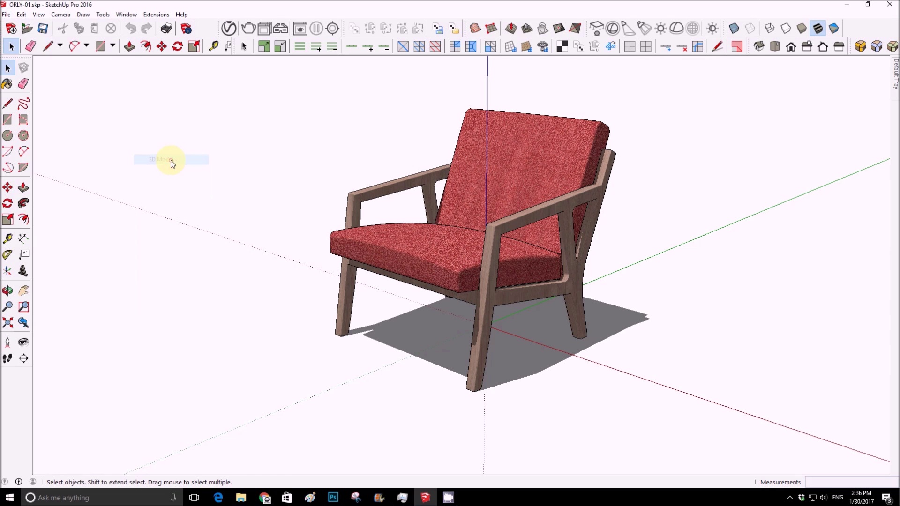
{"action": "left_click", "coordinate": [506, 325]}
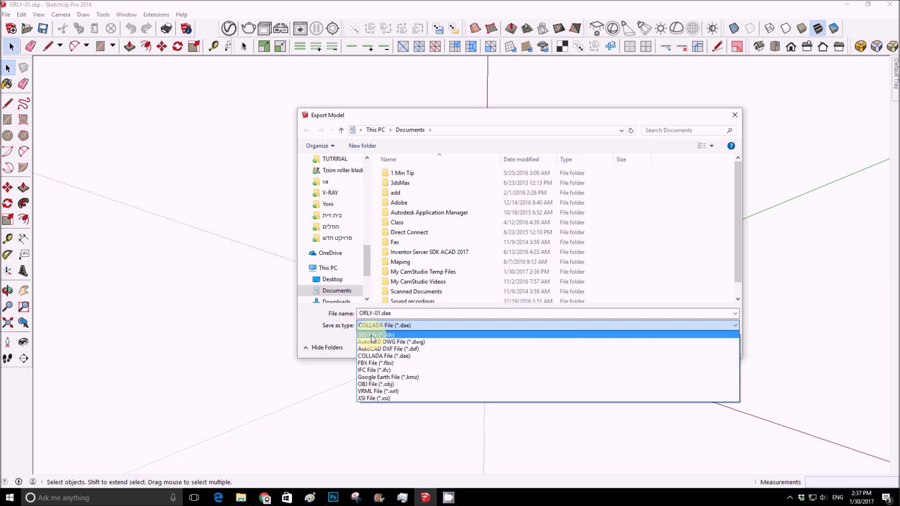
{"action": "left_click", "coordinate": [734, 115]}
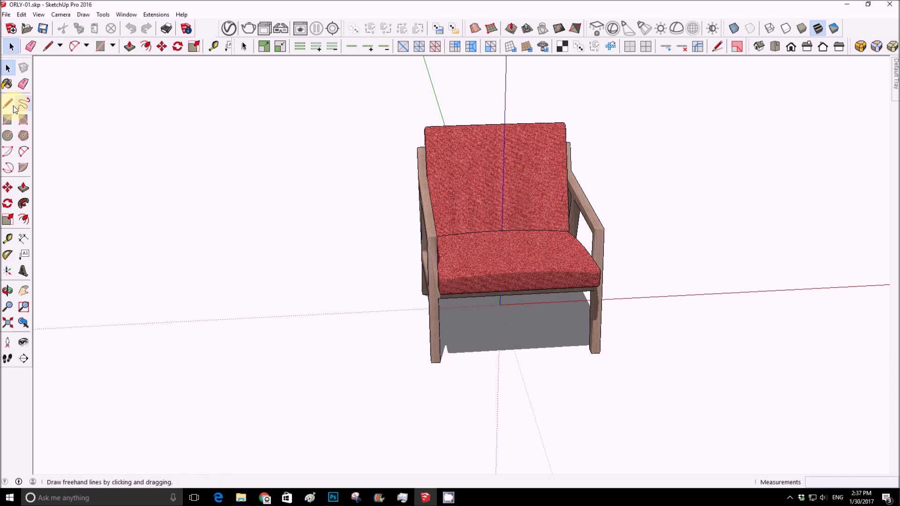
Draw a 200 by 200 mm square on the ground beside the chair, aligned with the red and green axes
{"action": "key", "text": "space"}
{"action": "mouse_move", "coordinate": [347, 98]}
{"action": "left_mouse_down"}
{"action": "mouse_move", "coordinate": [683, 426]}
{"action": "mouse_move", "coordinate": [665, 412]}
{"action": "left_mouse_up"}
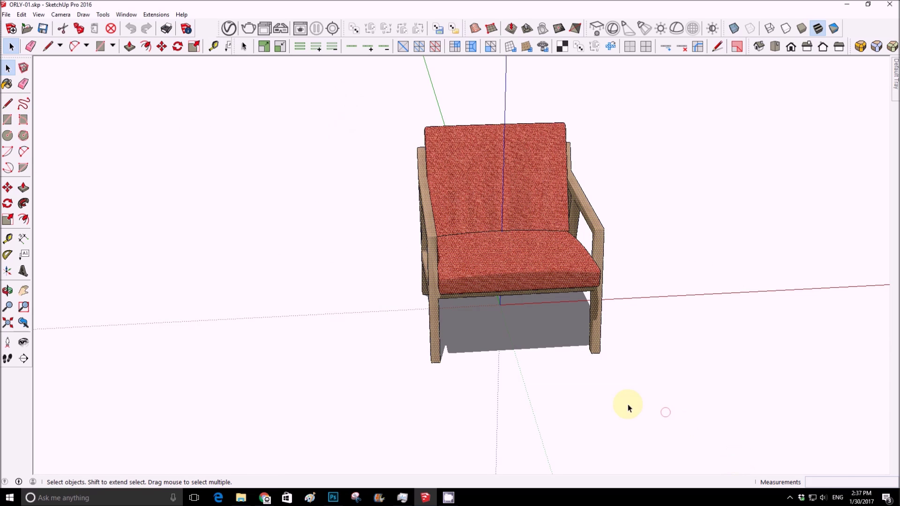
{"action": "left_click", "coordinate": [7, 121]}
{"action": "key", "text": "l"}
{"action": "left_click", "coordinate": [315, 321]}
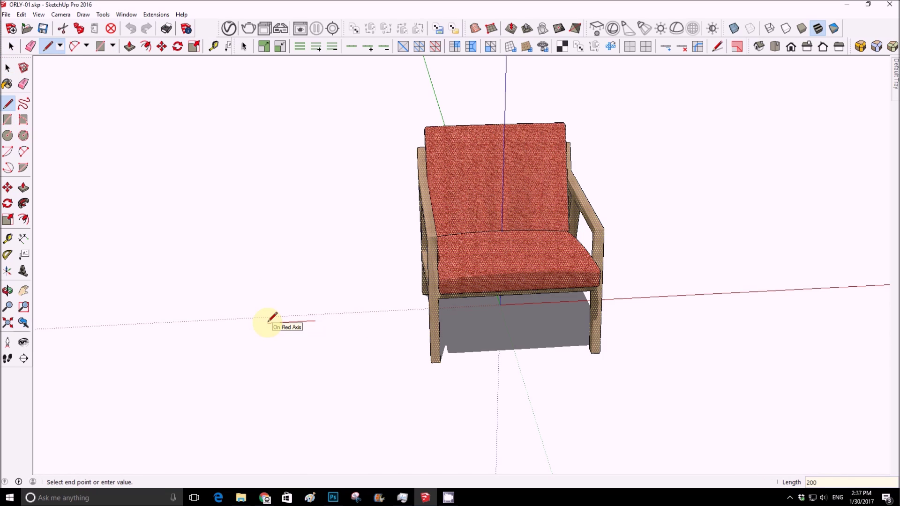
{"action": "left_click", "coordinate": [269, 322]}
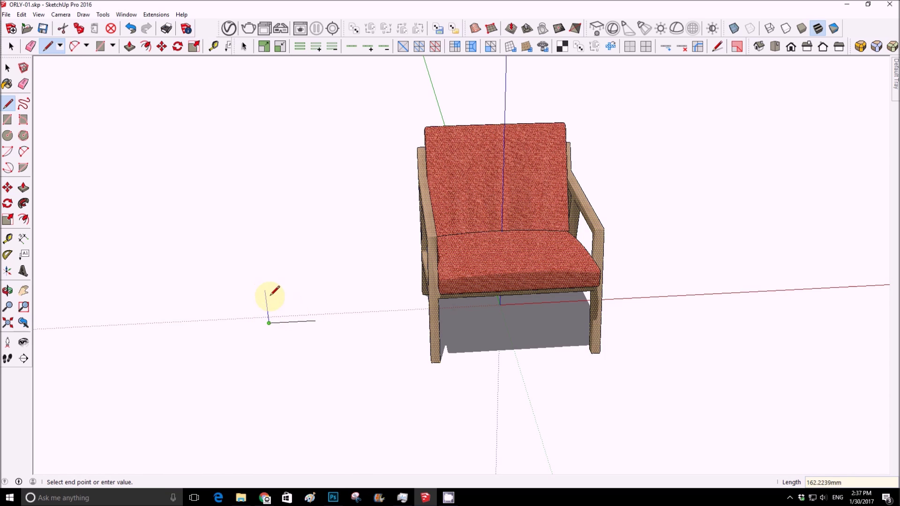
{"action": "middle_click_drag", "start_coordinate": [270, 295], "coordinate": [442, 337]}
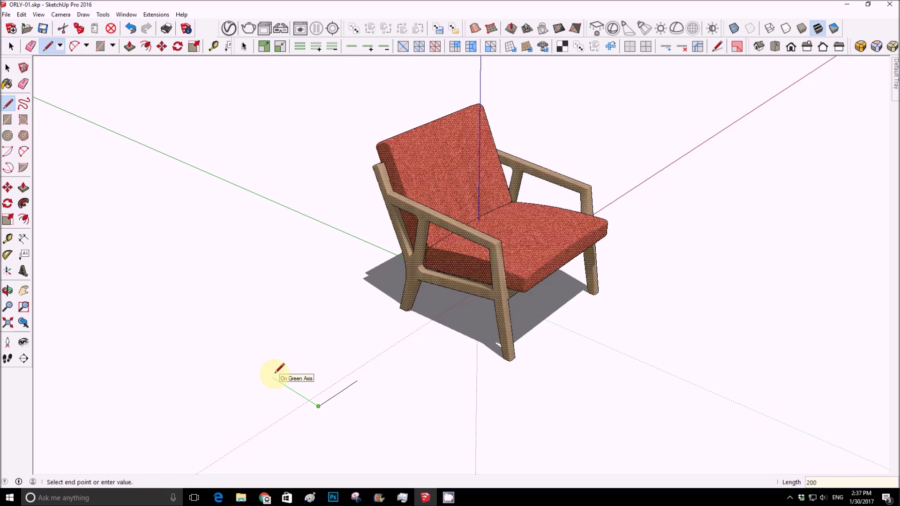
{"action": "key", "text": "Return"}
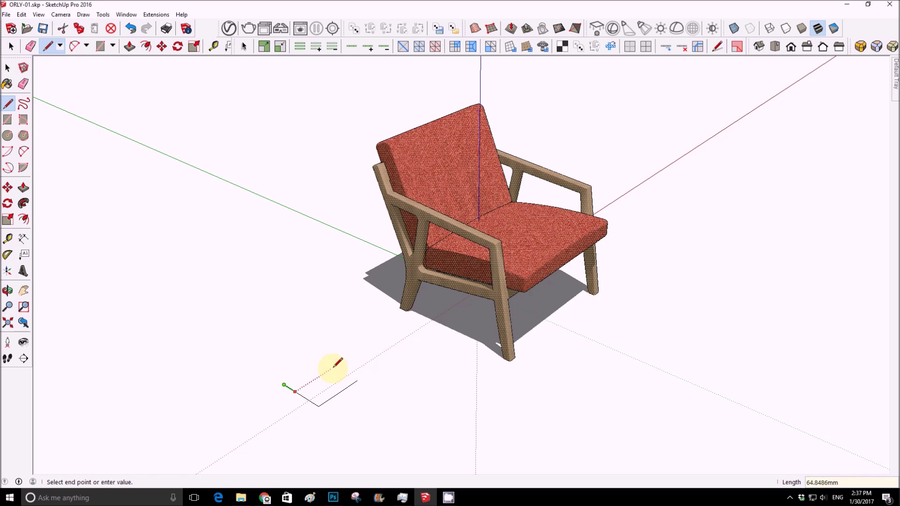
{"action": "key", "text": "shift"}
{"action": "type", "text": "200.0000mm"}
{"action": "key", "text": "Return"}
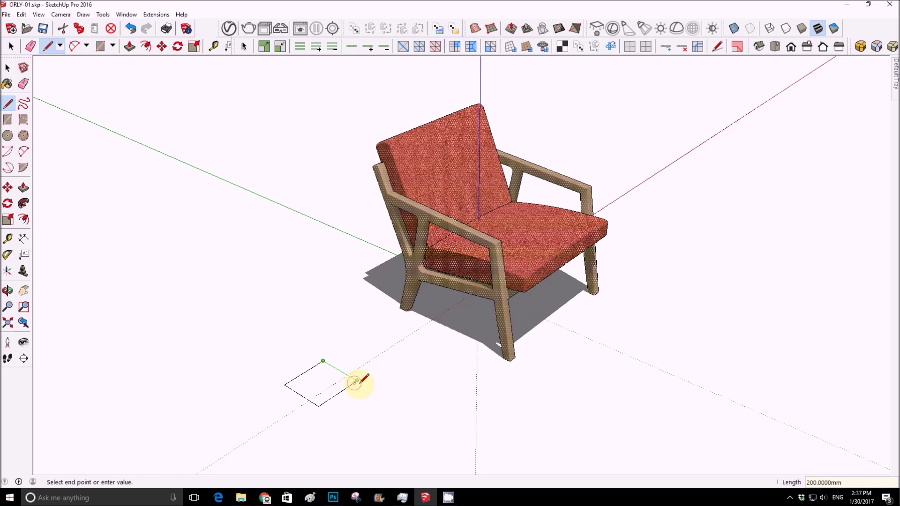
{"action": "left_click", "coordinate": [347, 381]}
Push/Pull the square beside the chair up 100 mm to form a box, and leave nothing selected
{"action": "left_click", "coordinate": [23, 188]}
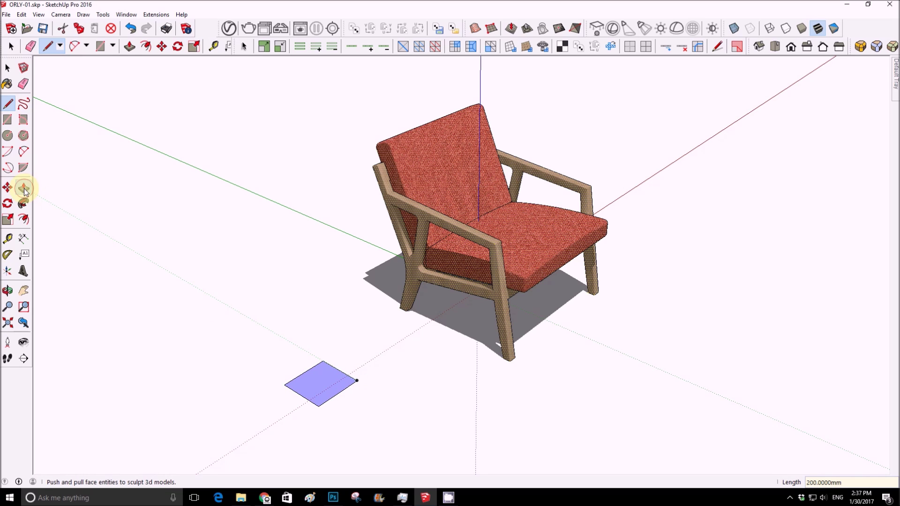
{"action": "left_click", "coordinate": [324, 365]}
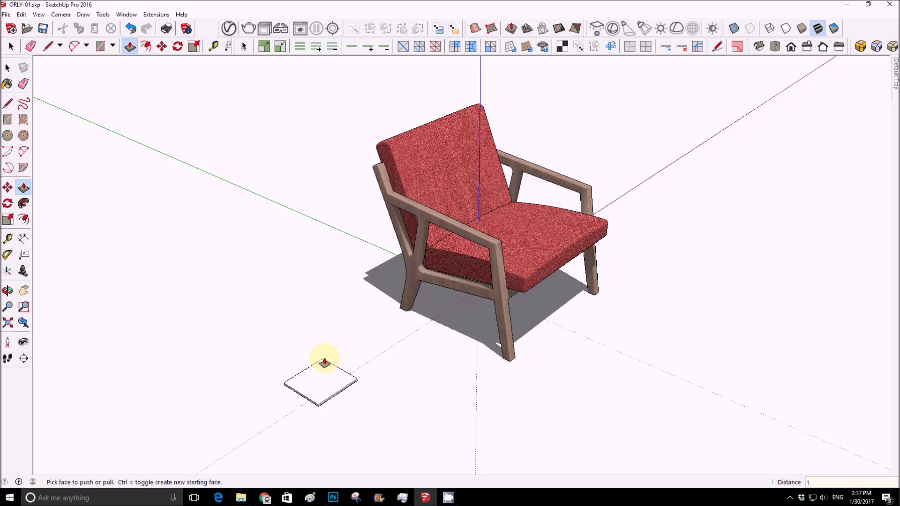
{"action": "left_click", "coordinate": [324, 362]}
{"action": "key", "text": "Return"}
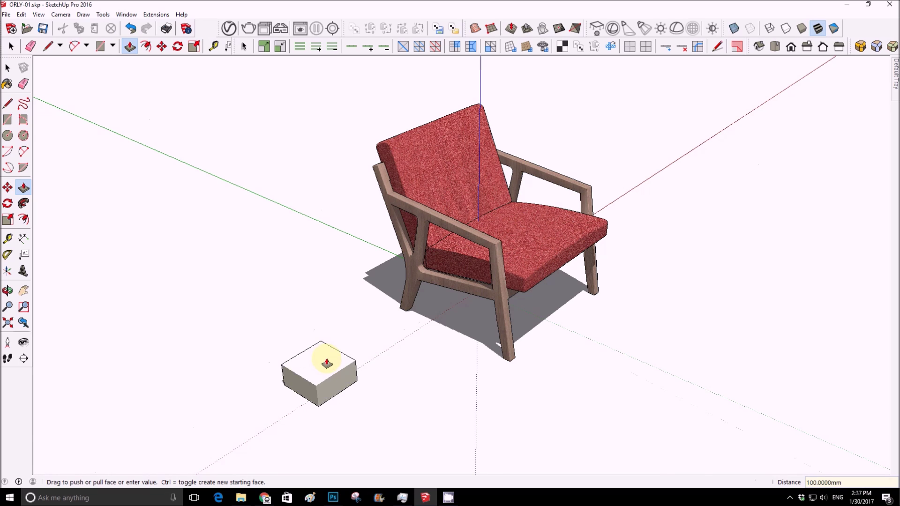
{"action": "middle_click_drag", "start_coordinate": [321, 361], "coordinate": [193, 315]}
{"action": "key", "text": "space"}
{"action": "triple_click", "coordinate": [283, 319]}
{"action": "middle_click_drag", "start_coordinate": [284, 321], "coordinate": [476, 305]}
{"action": "left_click", "coordinate": [663, 275]}
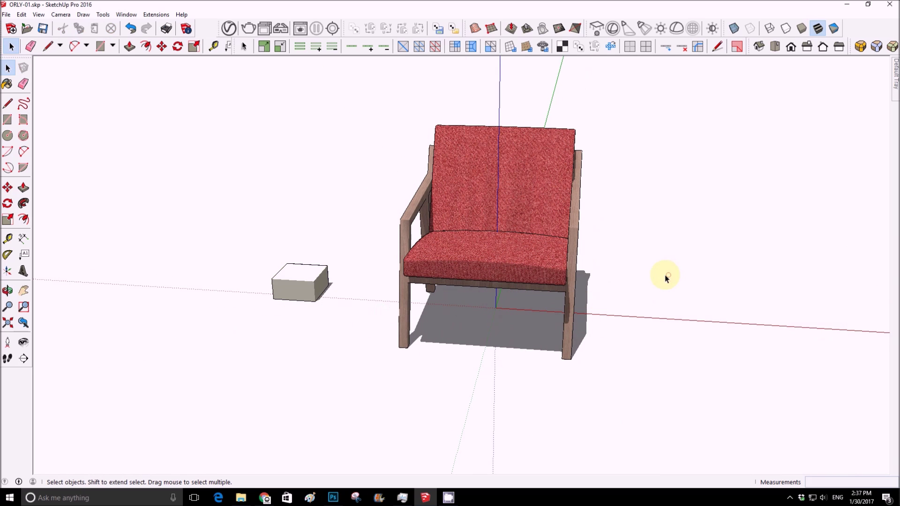
Start a 3D model export and create a folder named Test on the Desktop as its destination
{"action": "left_click", "coordinate": [6, 15]}
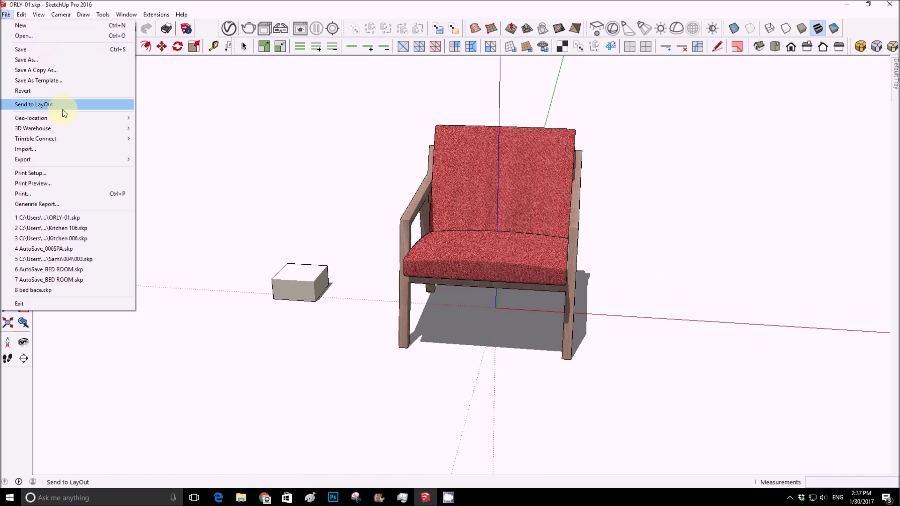
{"action": "mouse_move", "coordinate": [91, 158]}
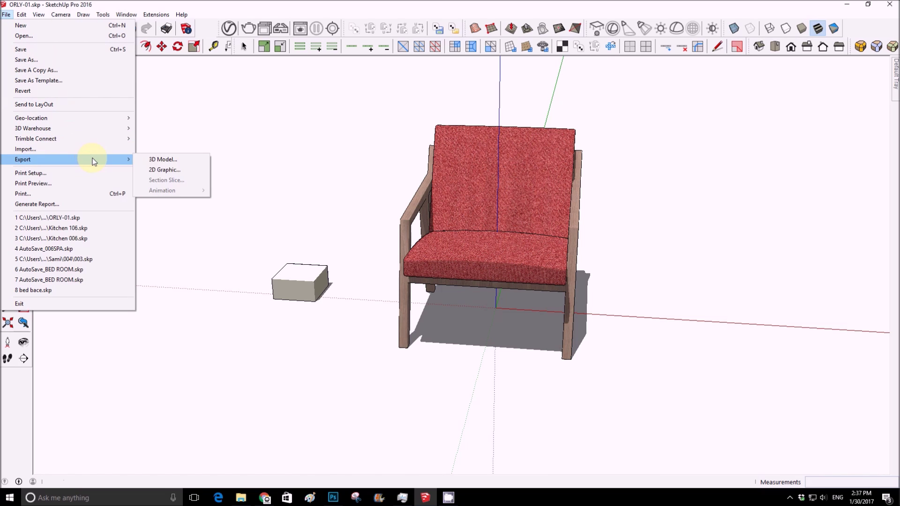
{"action": "left_click", "coordinate": [168, 162]}
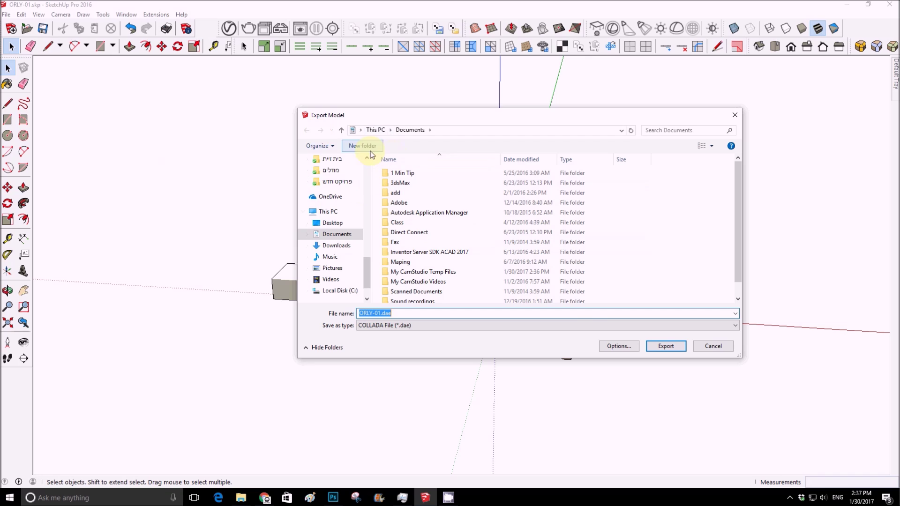
{"action": "left_click", "coordinate": [334, 223]}
{"action": "left_click", "coordinate": [363, 146]}
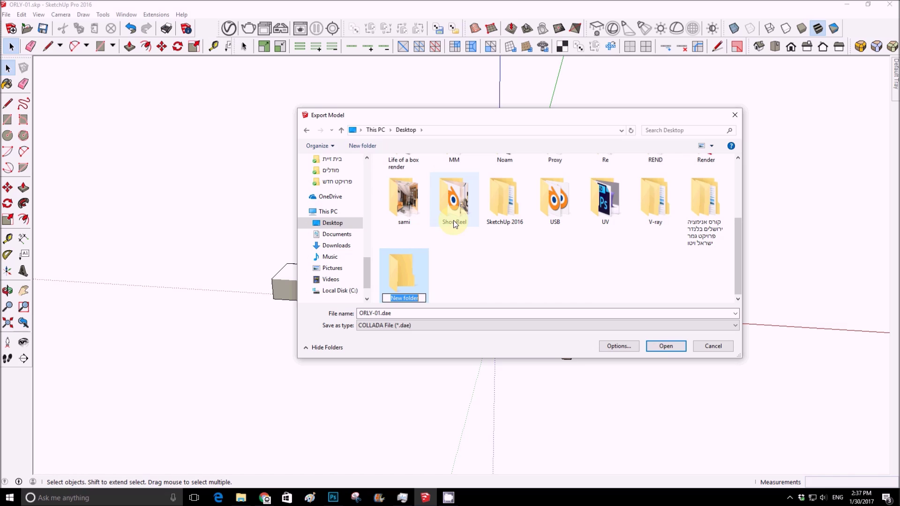
{"action": "type", "text": "Test"}
{"action": "key", "text": "Return"}
{"action": "double_click", "coordinate": [402, 278]}
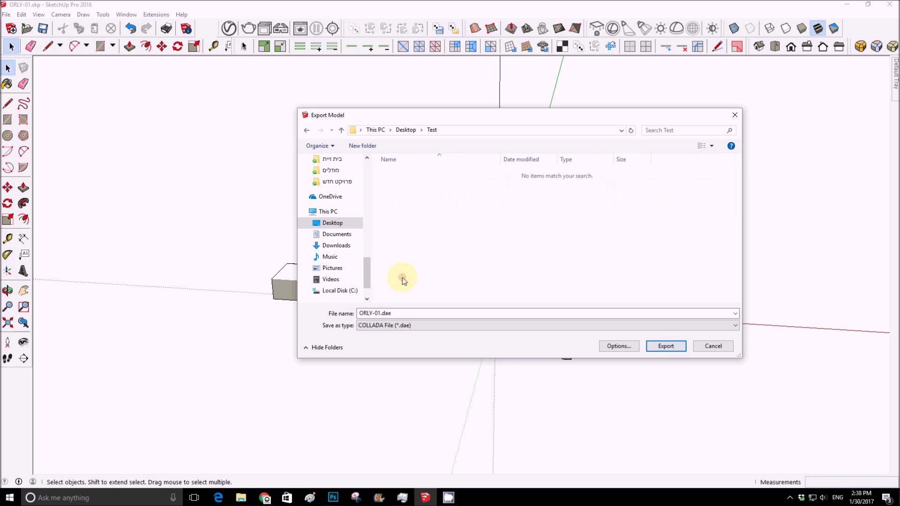
Set the export type to 3DS File (*.3ds) and review its export options without changing them
{"action": "left_click", "coordinate": [429, 327]}
{"action": "left_click", "coordinate": [413, 336]}
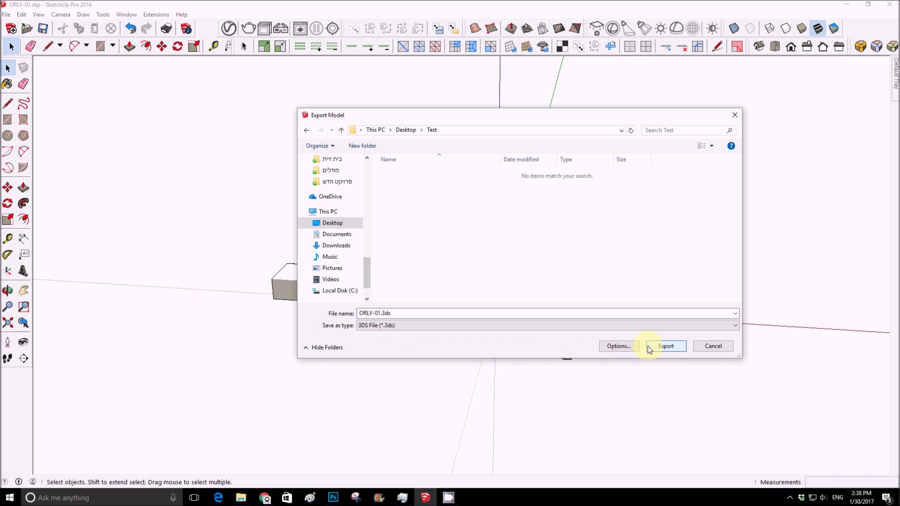
{"action": "left_click", "coordinate": [630, 347]}
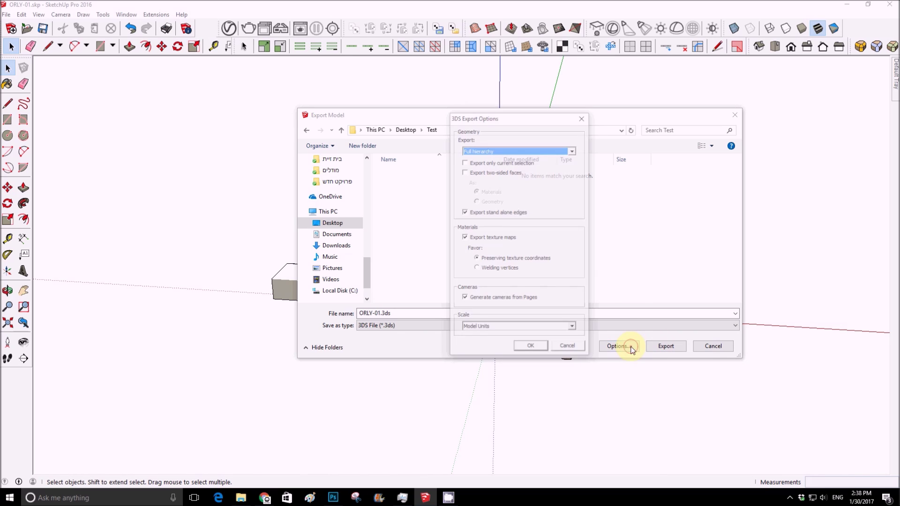
{"action": "left_click", "coordinate": [582, 118]}
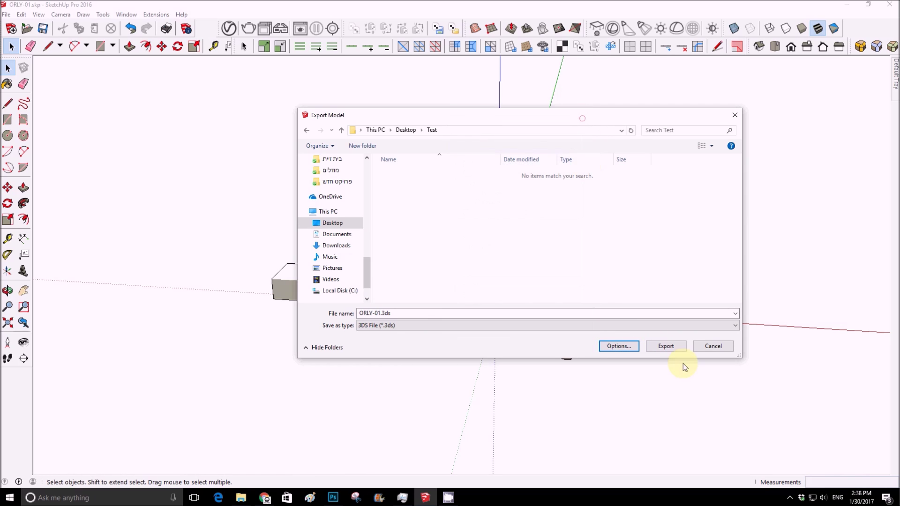
Name the export file sofa, export the model, and dismiss the export results
{"action": "left_click", "coordinate": [404, 311]}
{"action": "double_click", "coordinate": [404, 313]}
{"action": "type", "text": "sofa"}
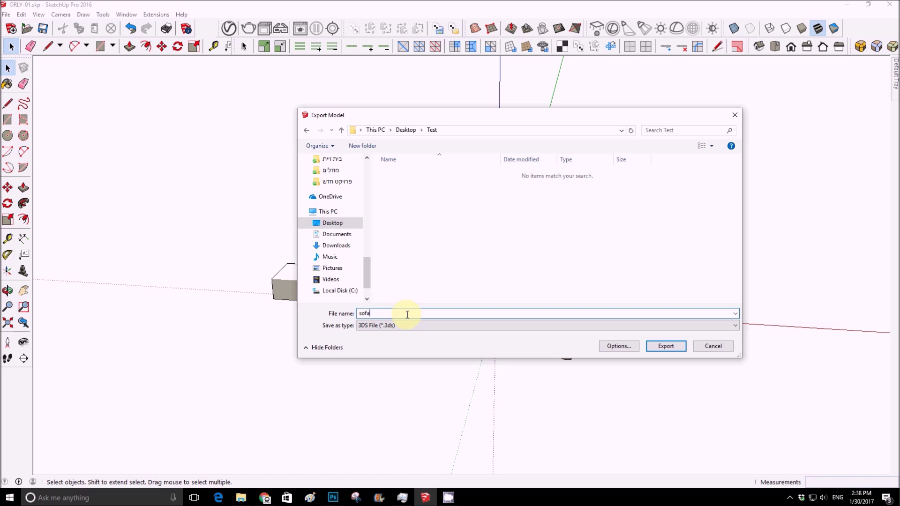
{"action": "left_click", "coordinate": [663, 349]}
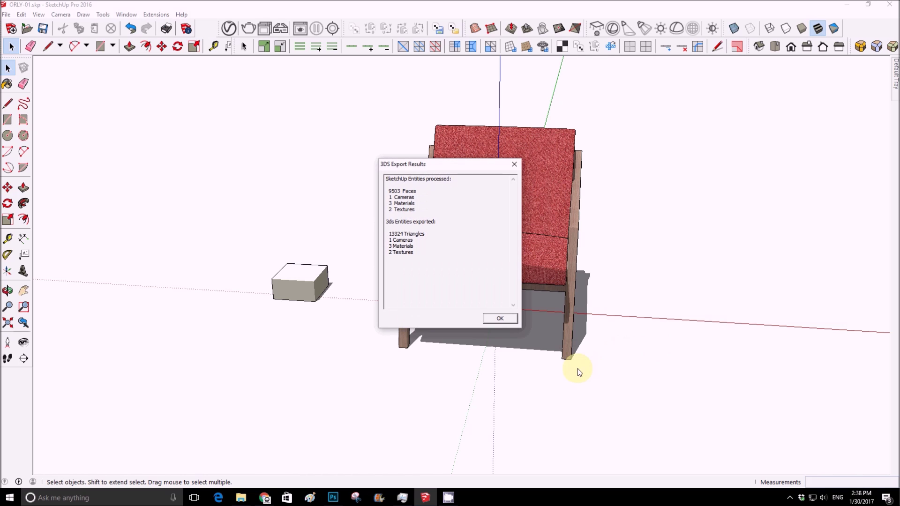
{"action": "left_click", "coordinate": [490, 321]}
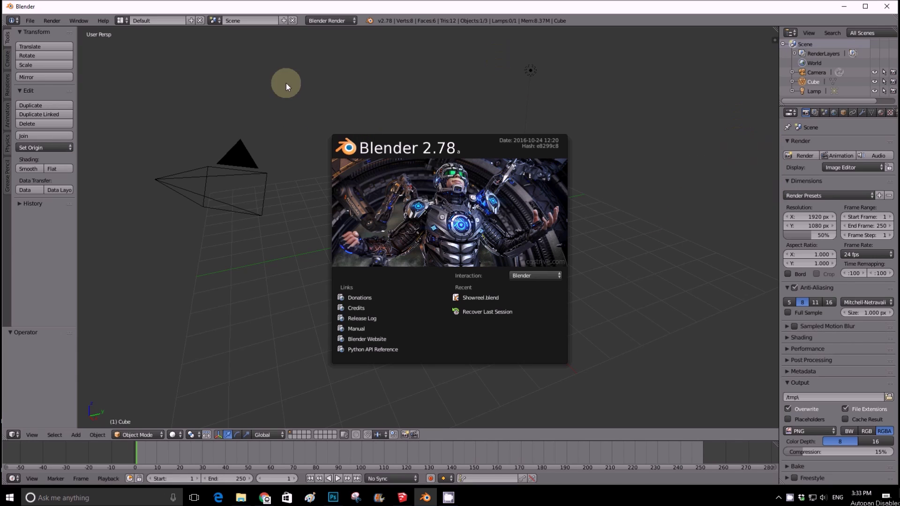
Switch to Blender, dismiss the splash screen, and select the camera followed by the default cube
{"action": "left_click", "coordinate": [315, 126]}
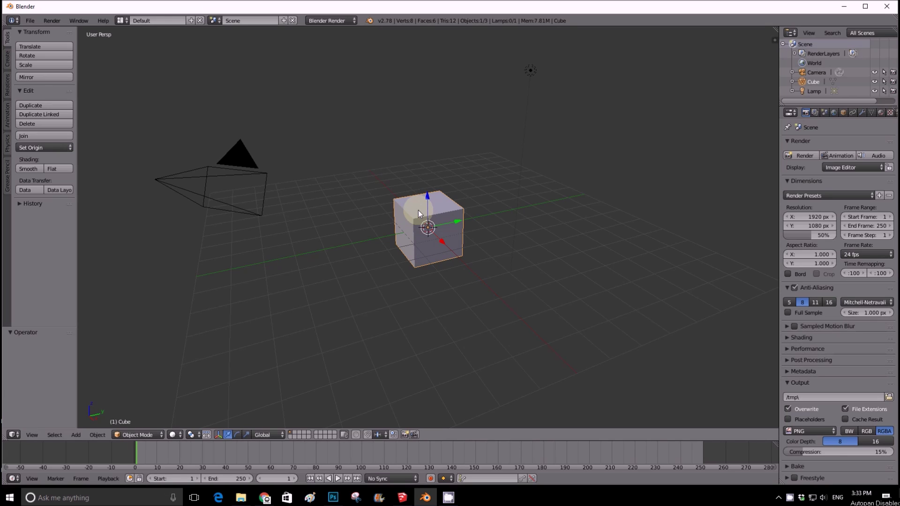
{"action": "right_click", "coordinate": [233, 175]}
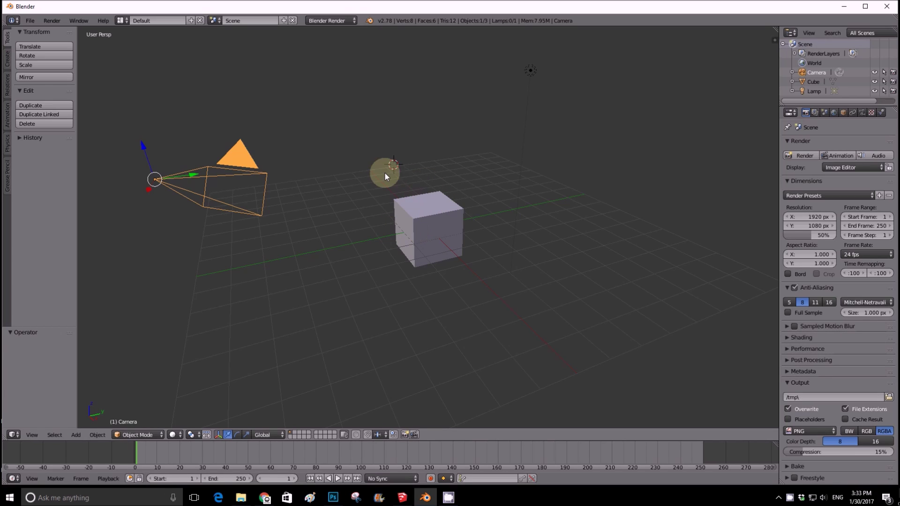
{"action": "right_click", "coordinate": [408, 214]}
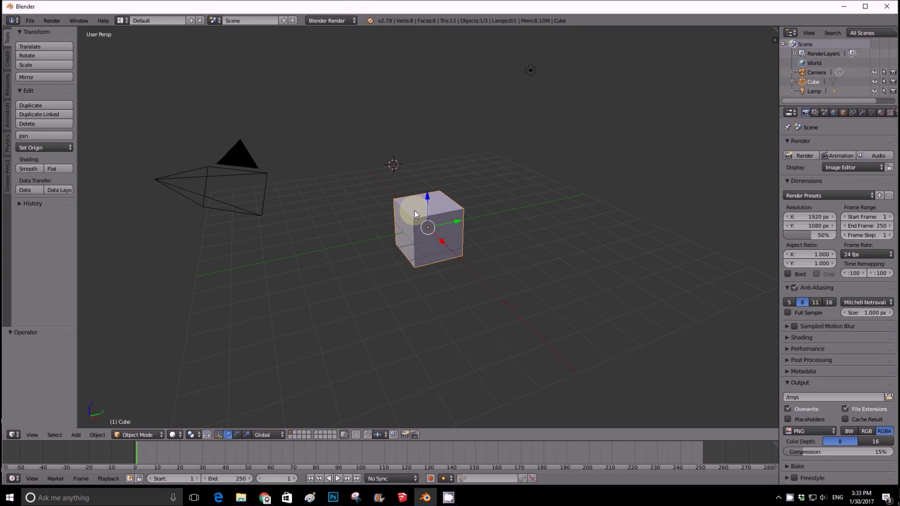
Delete the default cube, the camera and the lamp from the scene
{"action": "key", "text": "x"}
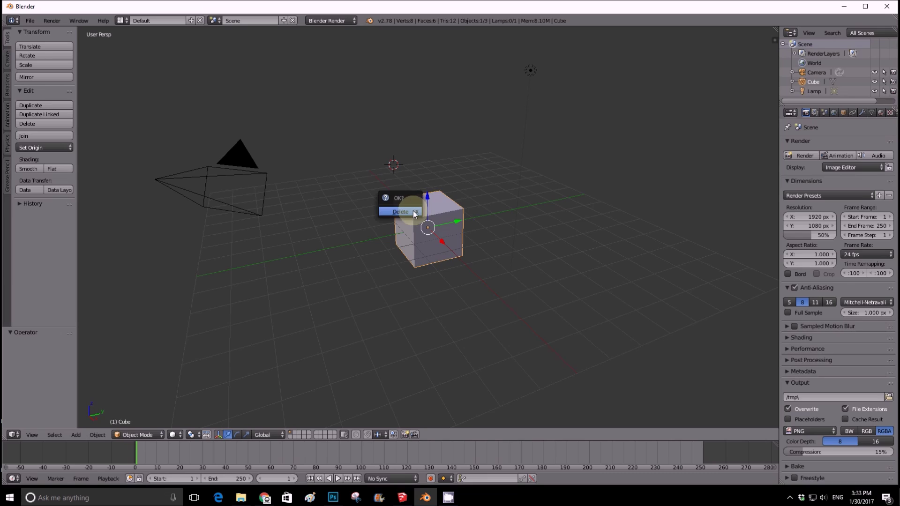
{"action": "left_click", "coordinate": [394, 207]}
{"action": "right_click", "coordinate": [240, 152]}
{"action": "key", "text": "x"}
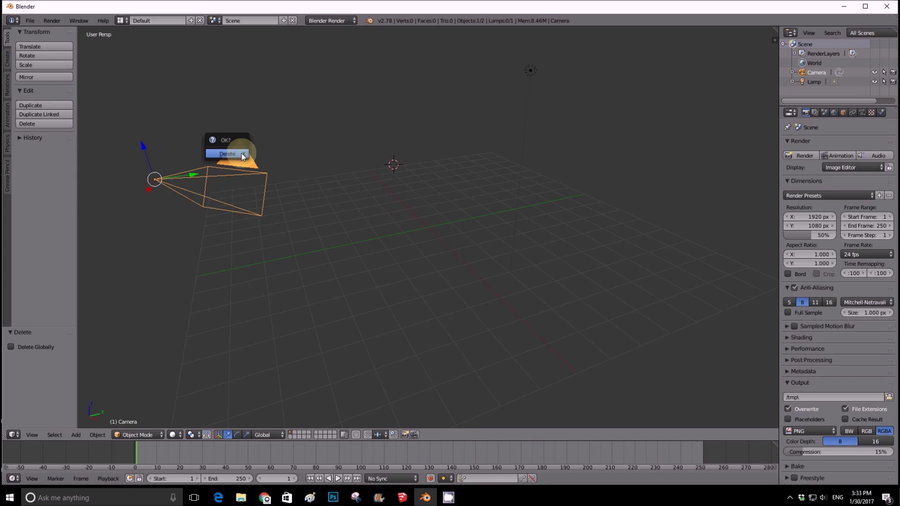
{"action": "left_click", "coordinate": [241, 153]}
{"action": "right_click", "coordinate": [530, 71]}
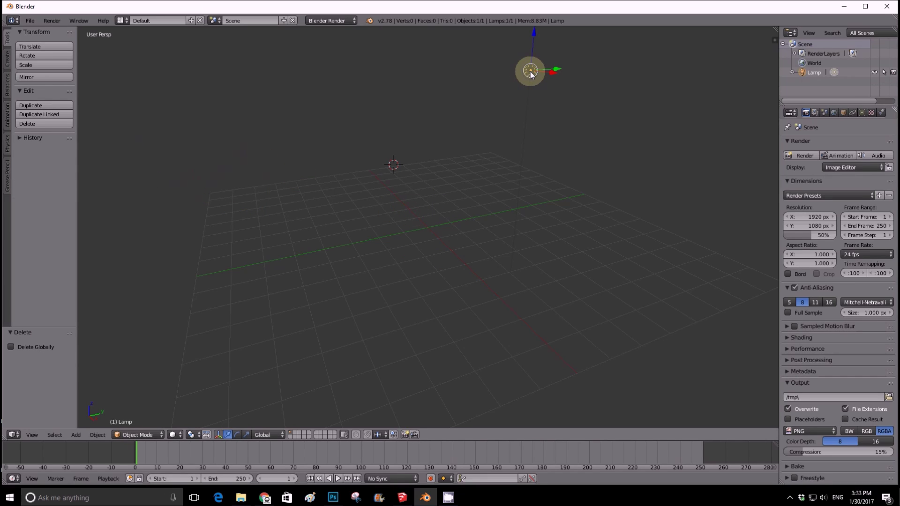
{"action": "key", "text": "x"}
{"action": "left_click", "coordinate": [529, 74]}
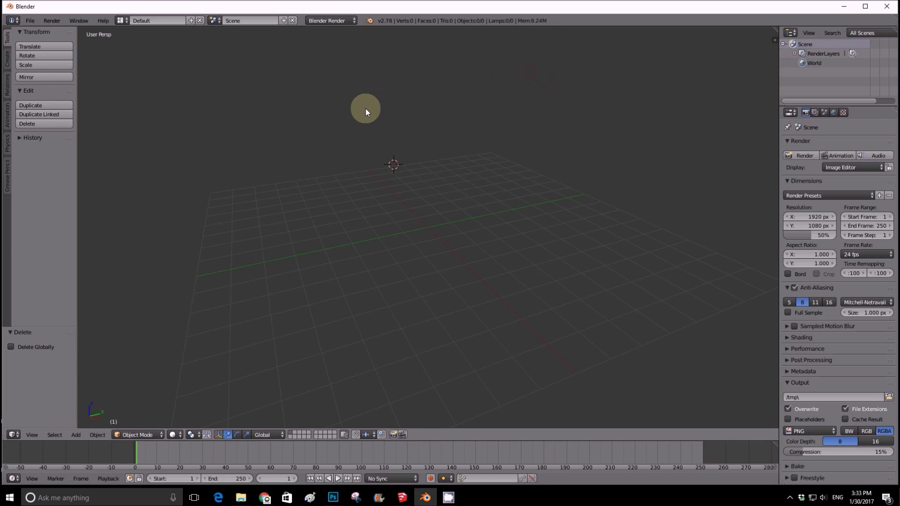
Import the 3D Studio file sofa.3ds from the Desktop's Test folder, keeping the existing import settings
{"action": "left_click", "coordinate": [31, 21]}
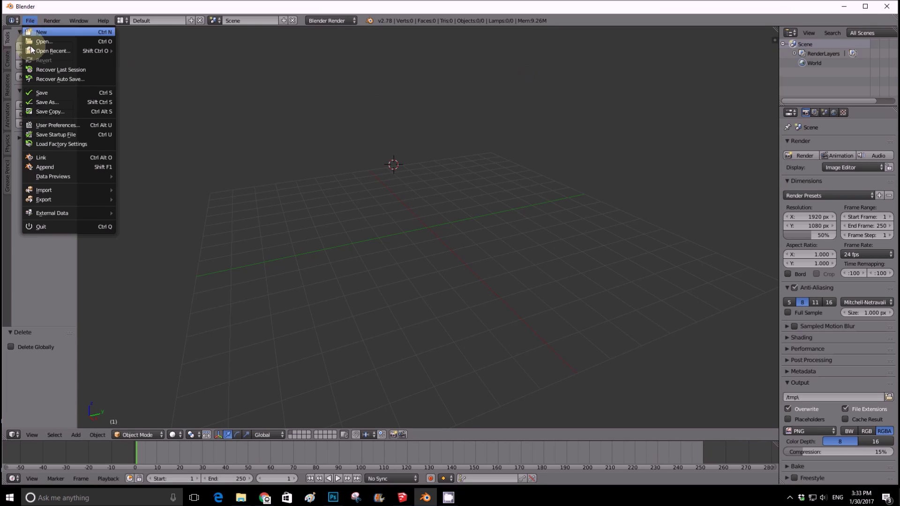
{"action": "mouse_move", "coordinate": [76, 192]}
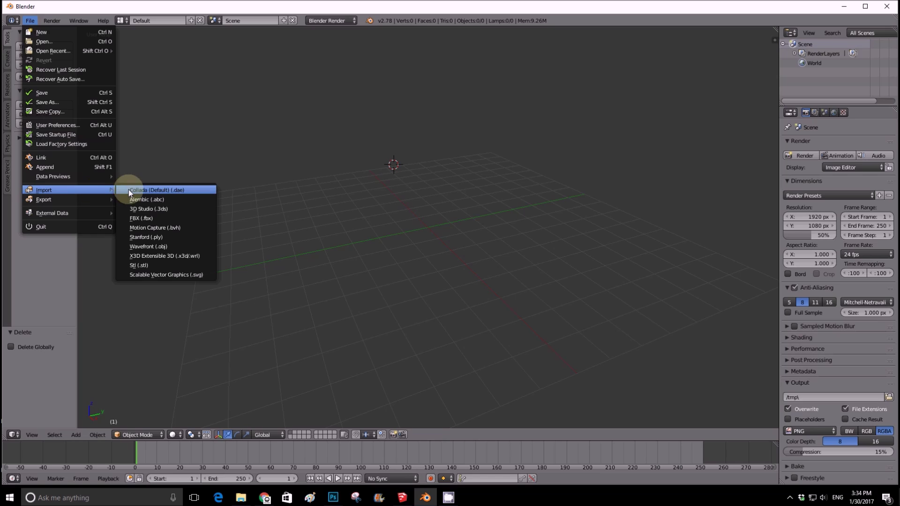
{"action": "left_click", "coordinate": [143, 210]}
{"action": "left_click", "coordinate": [24, 189]}
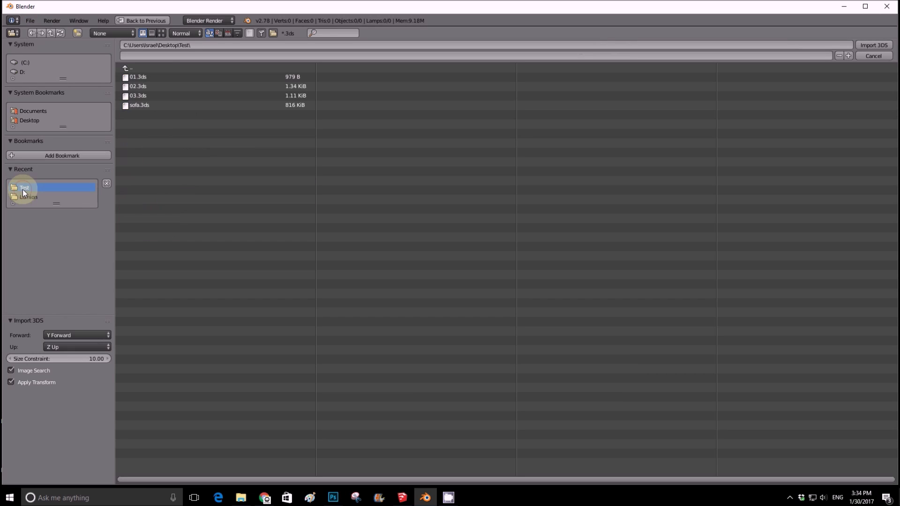
{"action": "left_click", "coordinate": [170, 106]}
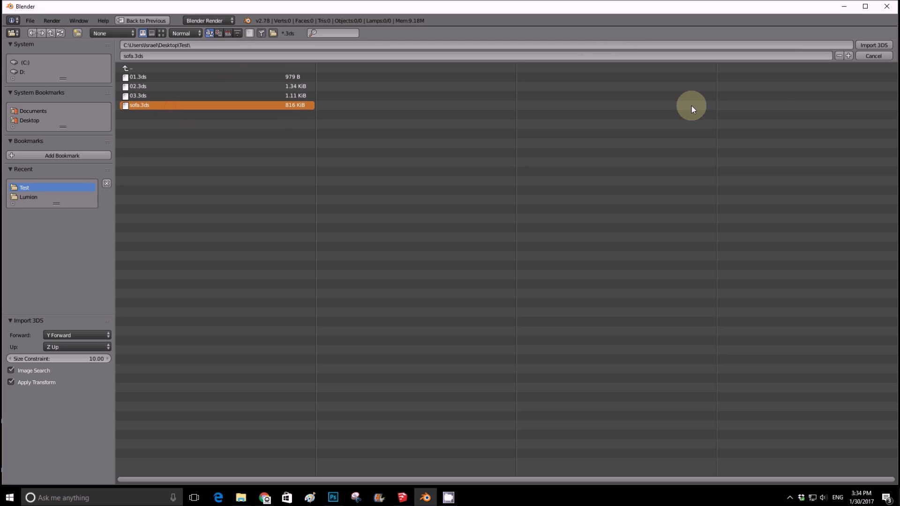
{"action": "left_click", "coordinate": [870, 45]}
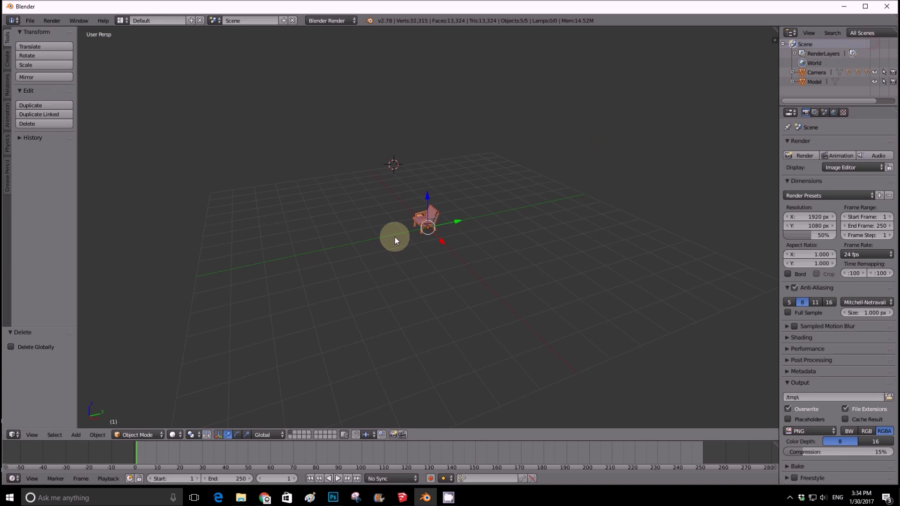
Add a plane mesh with a radius of 1.000 to serve as the cloth over the chair
{"action": "scroll", "coordinate": [403, 220], "scroll_direction": "up", "scroll_amount": 3}
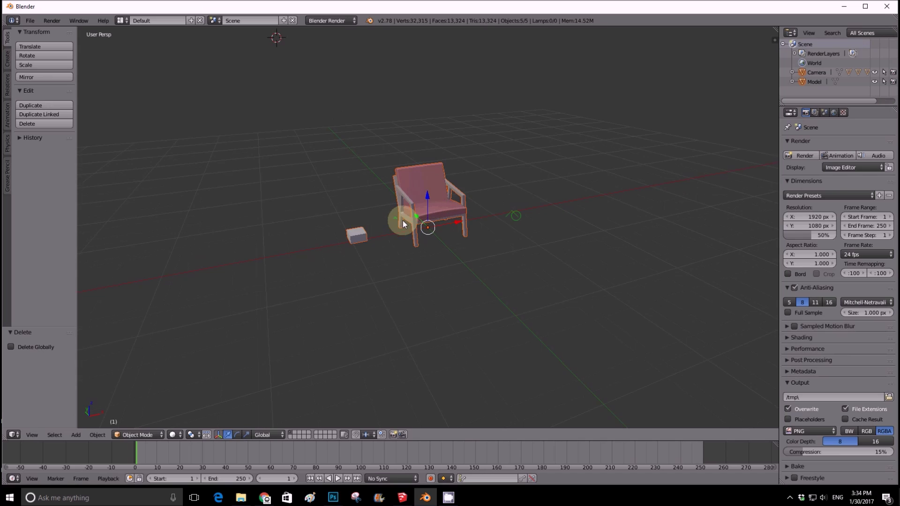
{"action": "middle_click_drag", "start_coordinate": [431, 221], "coordinate": [420, 181]}
{"action": "scroll", "coordinate": [417, 190], "scroll_direction": "up", "scroll_amount": 4}
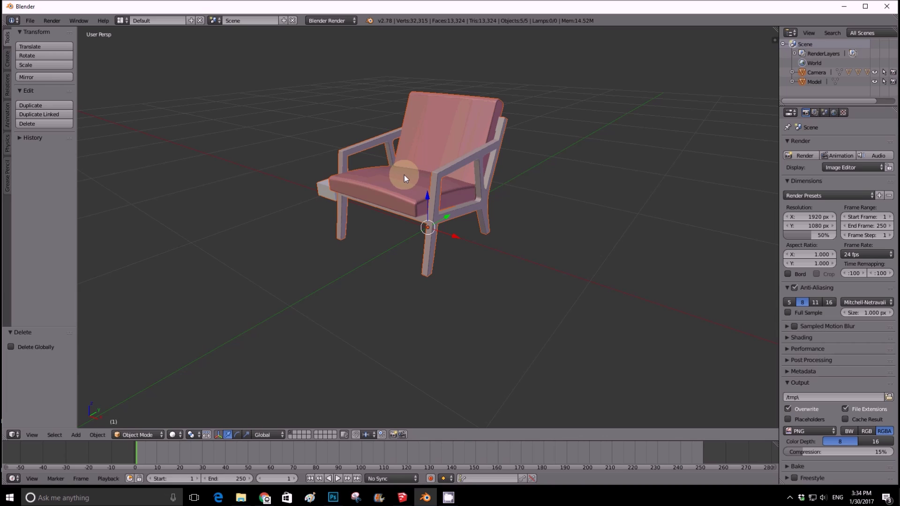
{"action": "key", "text": "shift+a"}
{"action": "mouse_move", "coordinate": [404, 175]}
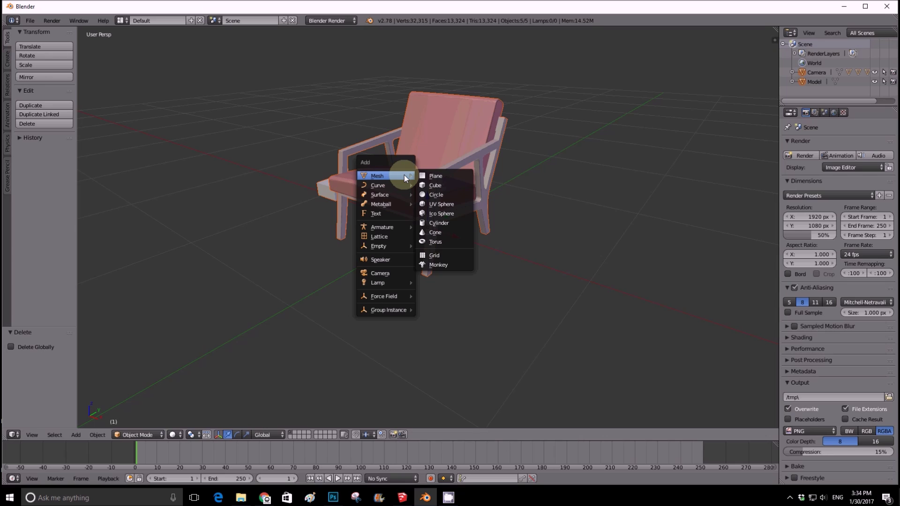
{"action": "left_click", "coordinate": [437, 176]}
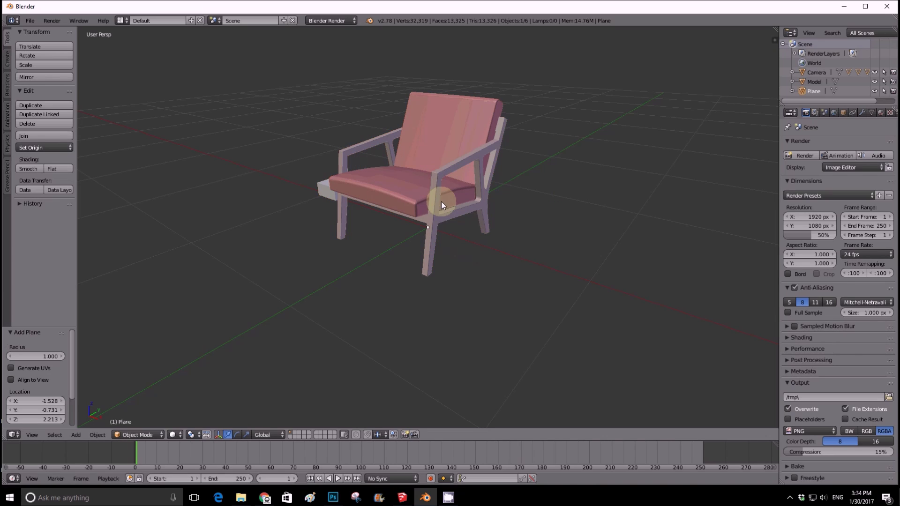
Move the plane across and down to hover just above the chair's backrest, finishing with a shift of about 0.295 along X
{"action": "middle_click_drag", "start_coordinate": [423, 213], "coordinate": [408, 227]}
{"action": "scroll", "coordinate": [408, 226], "scroll_direction": "down", "scroll_amount": 4}
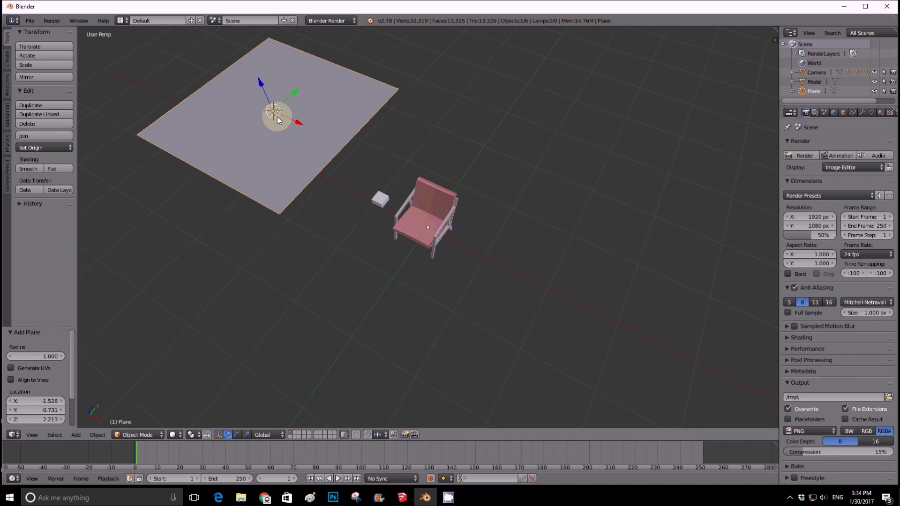
{"action": "middle_click_drag", "start_coordinate": [307, 135], "coordinate": [297, 104]}
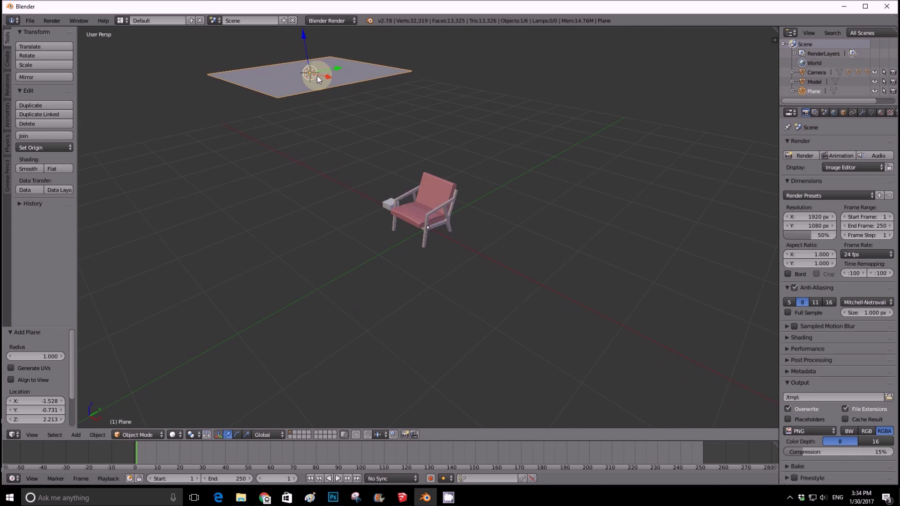
{"action": "middle_click_drag", "start_coordinate": [323, 74], "coordinate": [342, 138]}
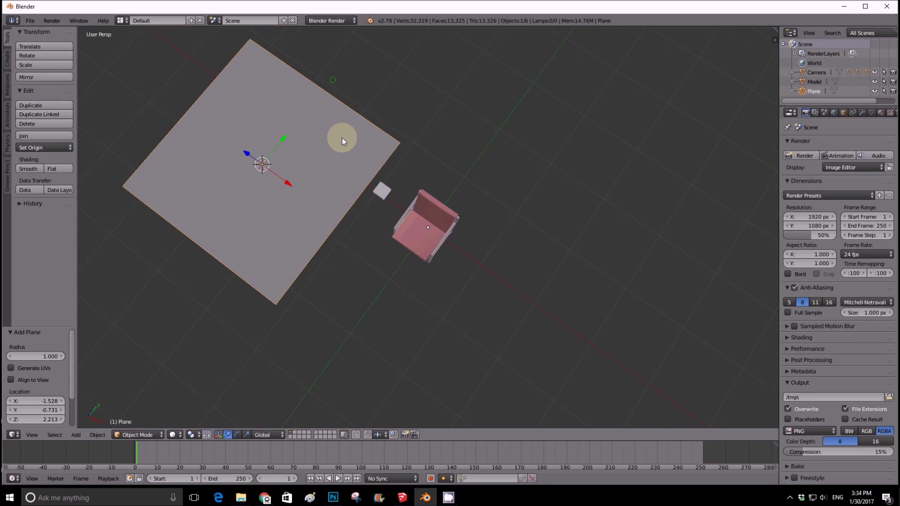
{"action": "left_click_drag", "start_coordinate": [282, 139], "coordinate": [445, 178]}
{"action": "middle_click_drag", "start_coordinate": [444, 178], "coordinate": [445, 108]}
{"action": "left_click_drag", "start_coordinate": [420, 39], "coordinate": [441, 193]}
{"action": "middle_click_drag", "start_coordinate": [441, 193], "coordinate": [451, 134]}
{"action": "scroll", "coordinate": [448, 167], "scroll_direction": "up", "scroll_amount": 4}
{"action": "left_click_drag", "start_coordinate": [449, 127], "coordinate": [476, 134]}
{"action": "middle_click_drag", "start_coordinate": [476, 134], "coordinate": [431, 178]}
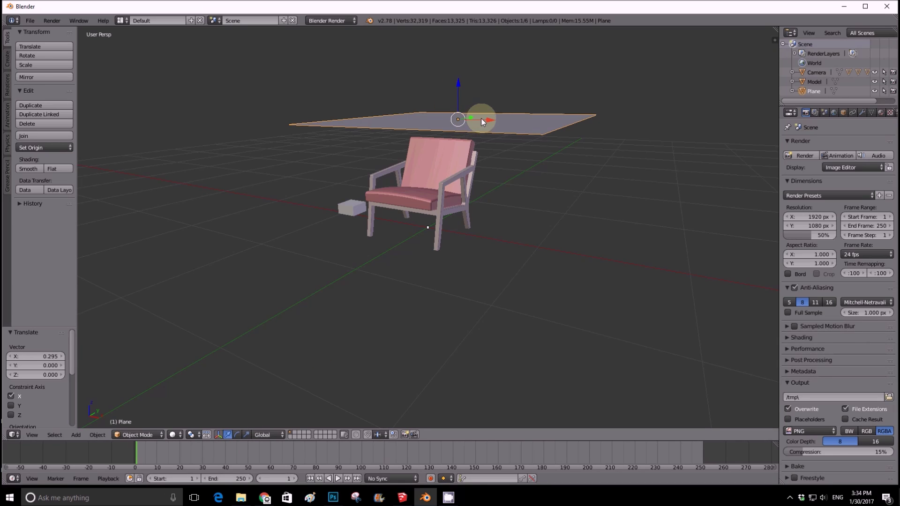
Scale the plane down closer to the chair's size, using a factor of about 0.711 along X
{"action": "left_click", "coordinate": [247, 435]}
{"action": "left_click_drag", "start_coordinate": [466, 124], "coordinate": [451, 163]}
{"action": "middle_click_drag", "start_coordinate": [452, 163], "coordinate": [487, 150]}
{"action": "mouse_move", "coordinate": [495, 151]}
{"action": "left_mouse_down"}
{"action": "mouse_move", "coordinate": [474, 118]}
{"action": "mouse_move", "coordinate": [485, 146]}
{"action": "left_mouse_up"}
{"action": "middle_click_drag", "start_coordinate": [468, 160], "coordinate": [519, 159]}
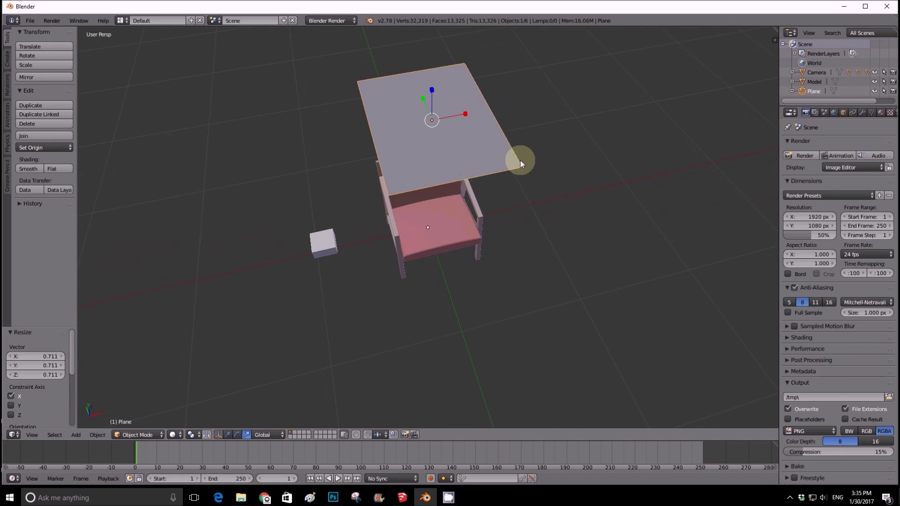
Recentre the plane over the chair with a shift of about 0.066 along X, and tilt it about 5.17° around Y
{"action": "left_click", "coordinate": [227, 434]}
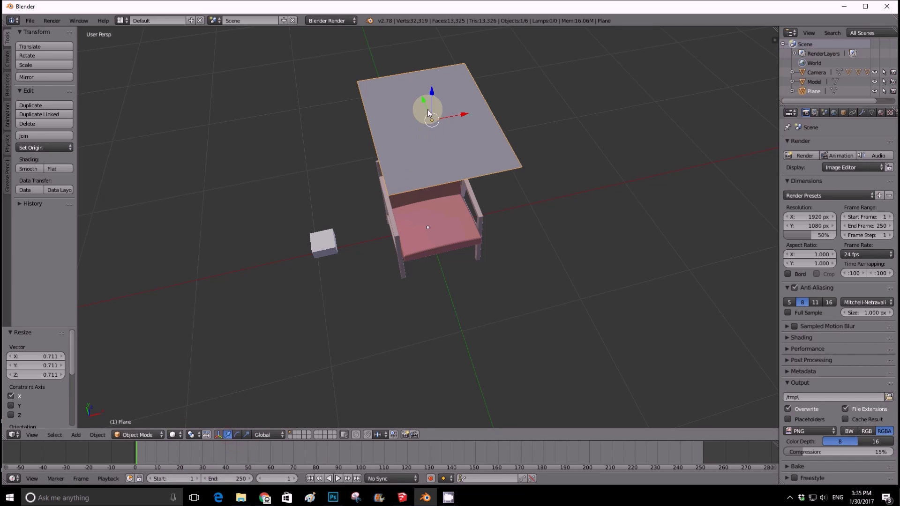
{"action": "left_click_drag", "start_coordinate": [426, 106], "coordinate": [468, 122]}
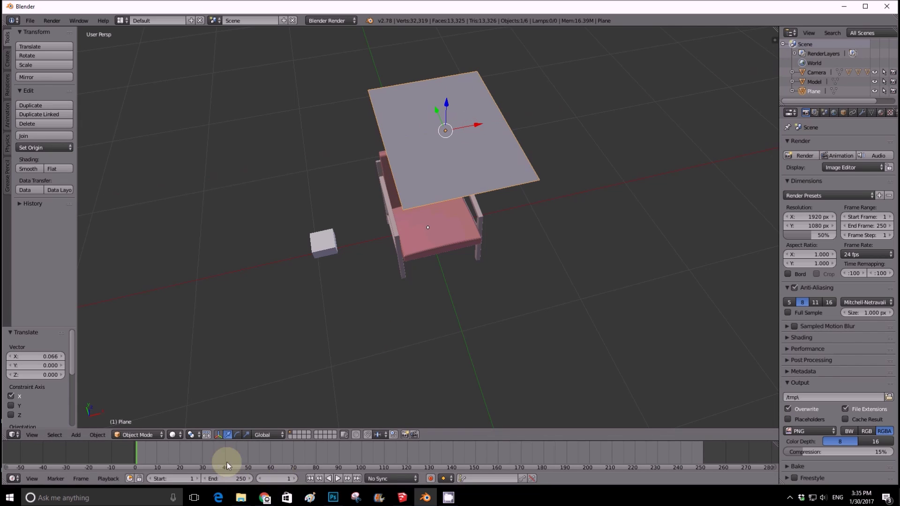
{"action": "left_click", "coordinate": [237, 435]}
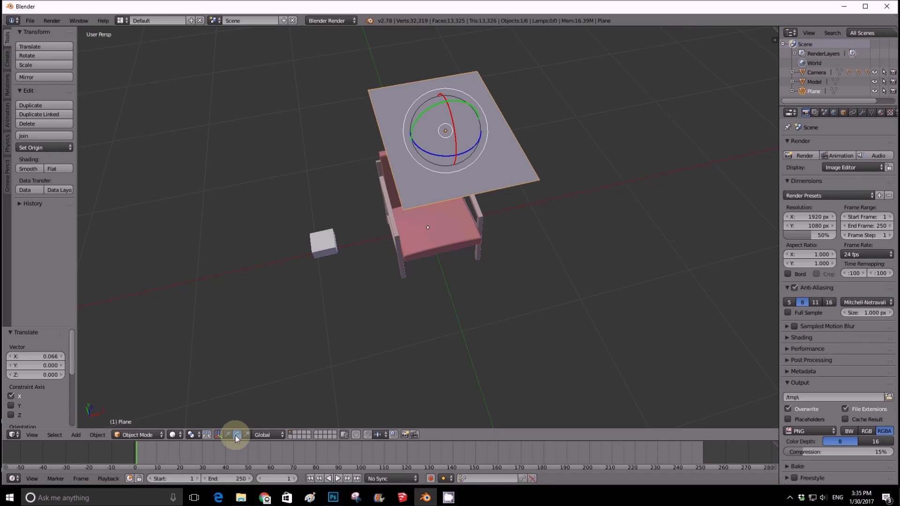
{"action": "left_click_drag", "start_coordinate": [462, 102], "coordinate": [467, 104]}
{"action": "middle_click_drag", "start_coordinate": [467, 104], "coordinate": [429, 113]}
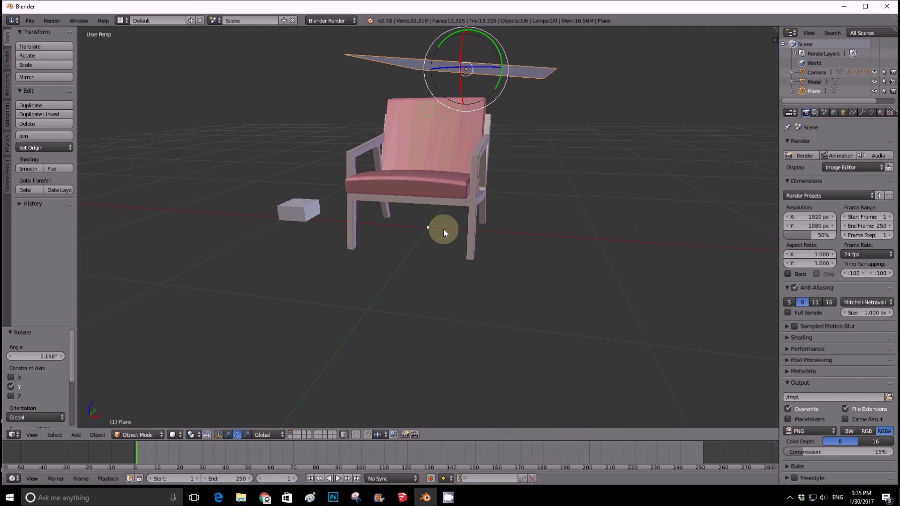
Add a second plane mesh with a radius of 1.000 for the floor
{"action": "right_click", "coordinate": [427, 227]}
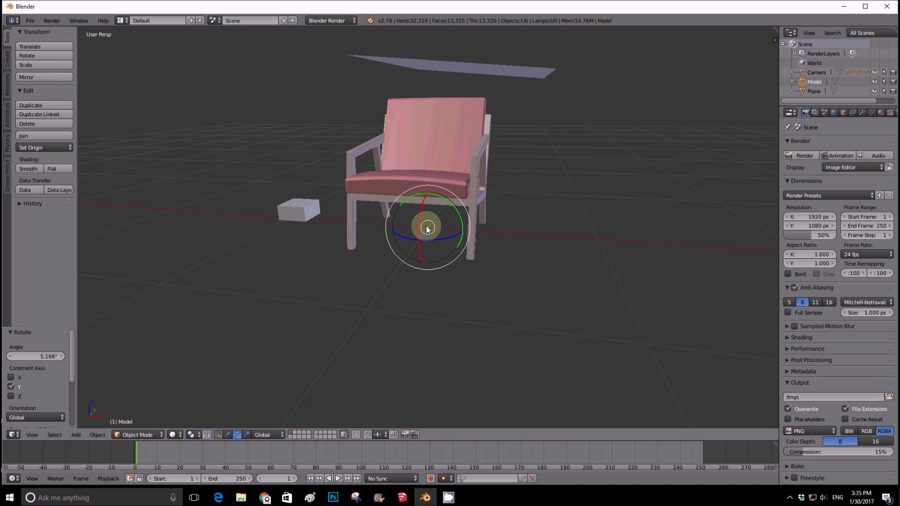
{"action": "left_click", "coordinate": [423, 229]}
{"action": "middle_click_drag", "start_coordinate": [423, 230], "coordinate": [358, 173]}
{"action": "scroll", "coordinate": [401, 251], "scroll_direction": "down", "scroll_amount": 3}
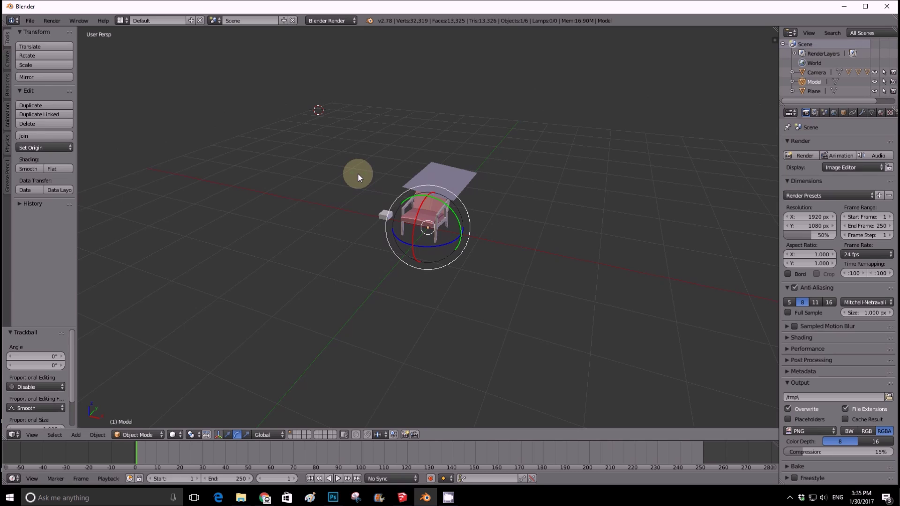
{"action": "key", "text": "shift+a"}
{"action": "left_click", "coordinate": [383, 173]}
{"action": "left_click", "coordinate": [336, 116]}
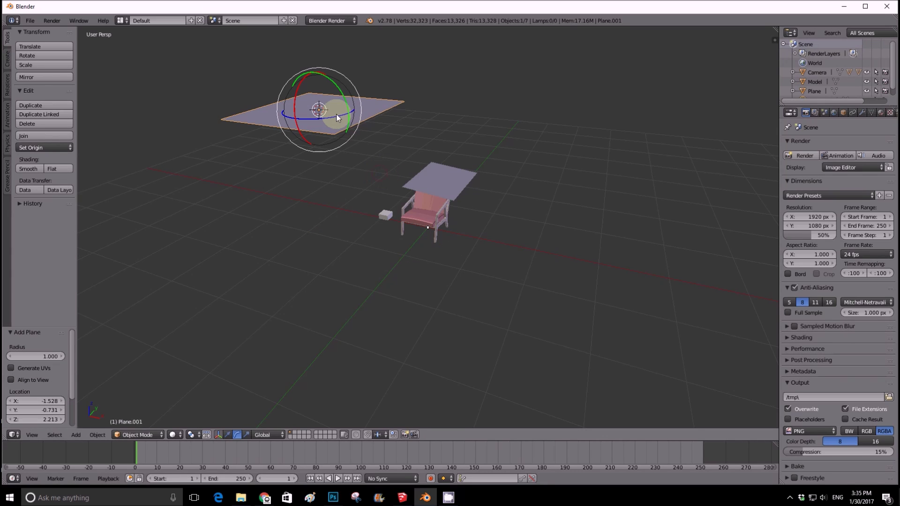
Move the second plane beneath the chair as a floor, shifting it about 0.231 along Y and finally lowering it about 0.036
{"action": "left_click", "coordinate": [227, 436]}
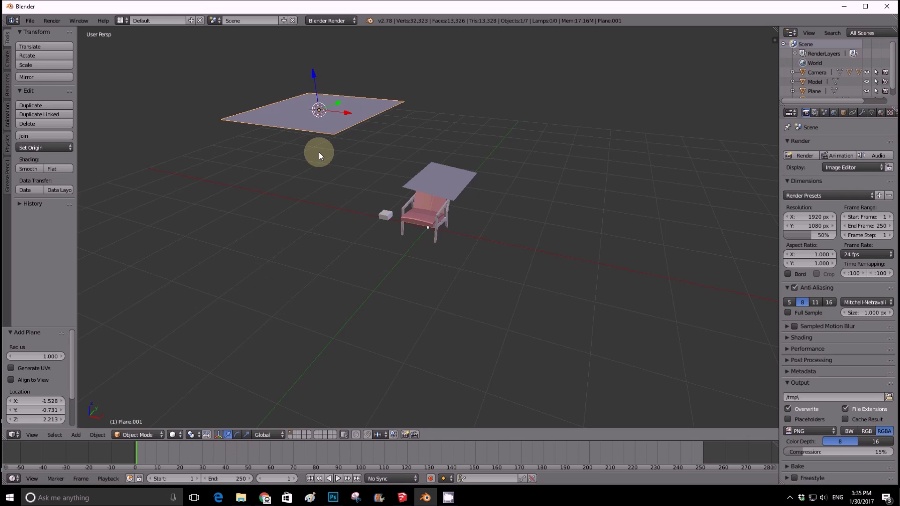
{"action": "left_click_drag", "start_coordinate": [313, 75], "coordinate": [318, 196]}
{"action": "left_click_drag", "start_coordinate": [365, 239], "coordinate": [433, 227]}
{"action": "middle_click_drag", "start_coordinate": [433, 226], "coordinate": [439, 203]}
{"action": "scroll", "coordinate": [439, 207], "scroll_direction": "up", "scroll_amount": 3}
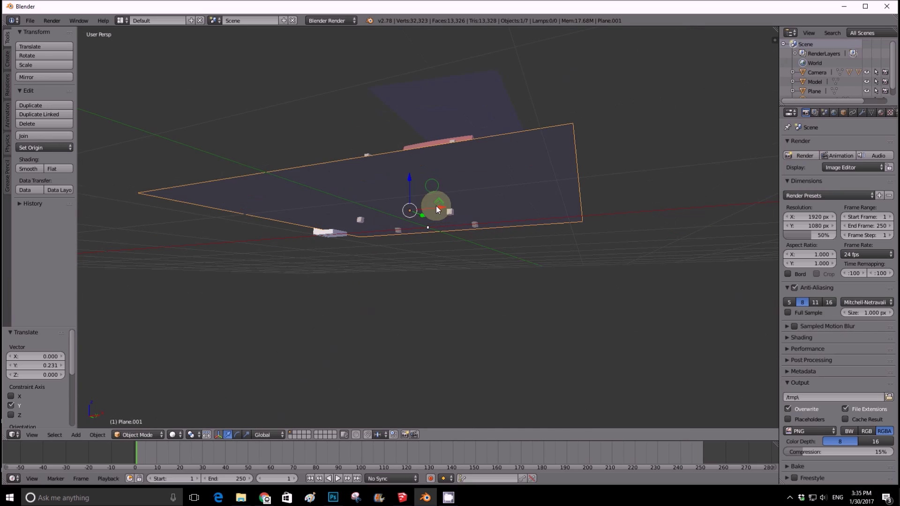
{"action": "left_click_drag", "start_coordinate": [410, 175], "coordinate": [410, 181]}
{"action": "middle_click_drag", "start_coordinate": [409, 182], "coordinate": [440, 210]}
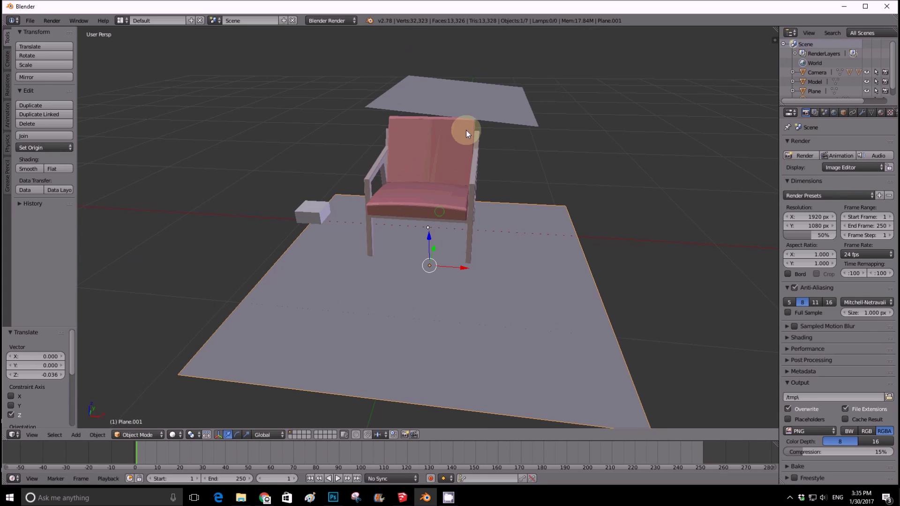
Adjust the floor plane along Y under the chair, and shift the upper plane about 0.061 along X
{"action": "middle_click_drag", "start_coordinate": [458, 140], "coordinate": [412, 232]}
{"action": "scroll", "coordinate": [363, 224], "scroll_direction": "up", "scroll_amount": 3}
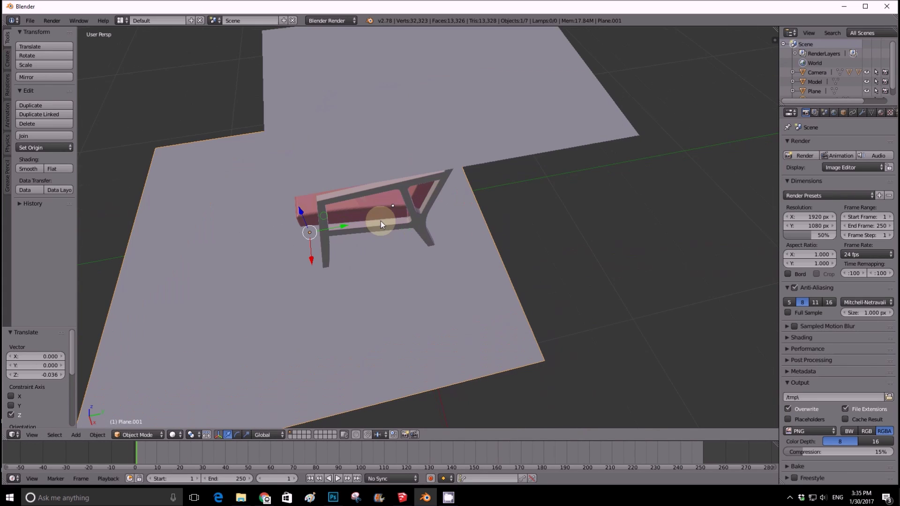
{"action": "left_click_drag", "start_coordinate": [346, 228], "coordinate": [465, 124]}
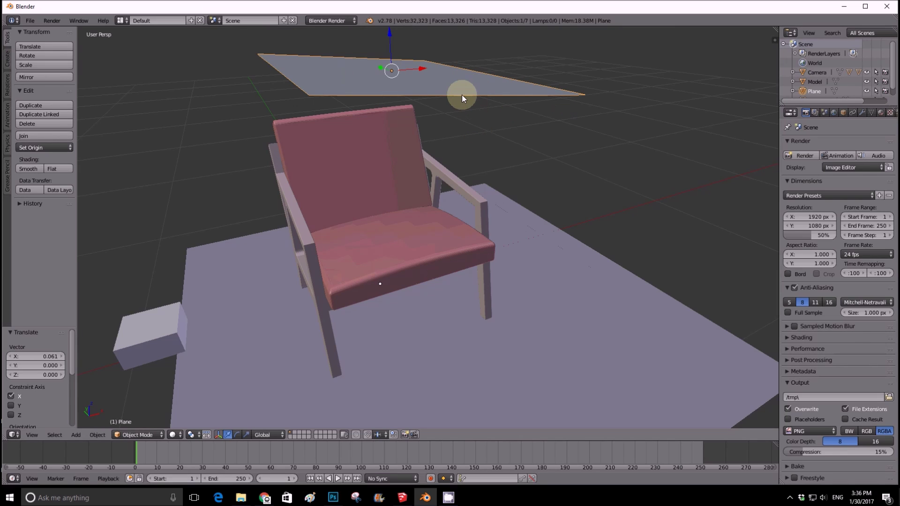
Subdivide the upper plane's mesh with 10 cuts in Edit Mode
{"action": "middle_click_drag", "start_coordinate": [464, 94], "coordinate": [411, 110]}
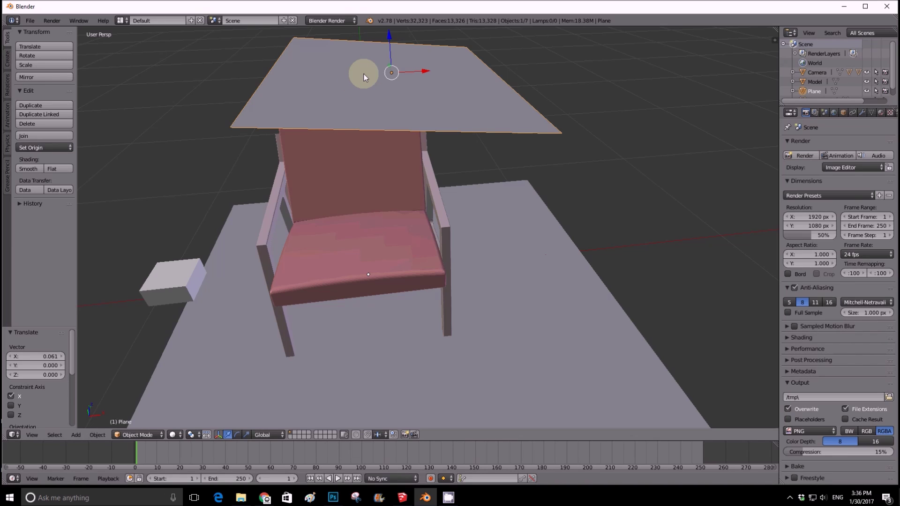
{"action": "key", "text": "Tab"}
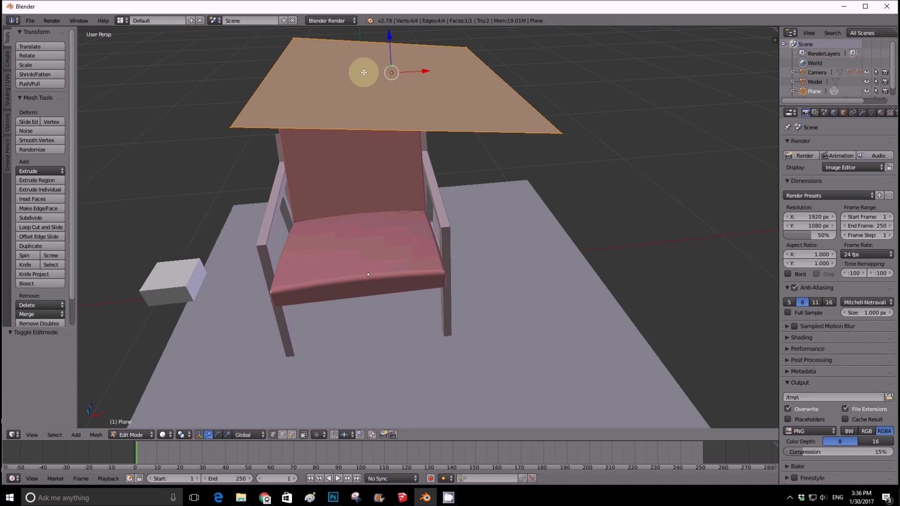
{"action": "mouse_move", "coordinate": [384, 76]}
{"action": "middle_mouse_down"}
{"action": "mouse_move", "coordinate": [373, 94]}
{"action": "mouse_move", "coordinate": [382, 93]}
{"action": "middle_mouse_up"}
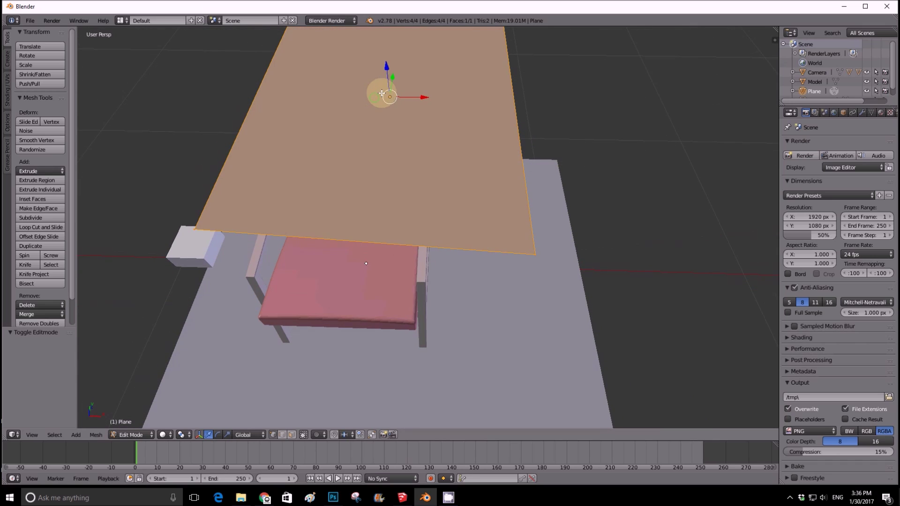
{"action": "scroll", "coordinate": [380, 94], "scroll_direction": "down", "scroll_amount": 2}
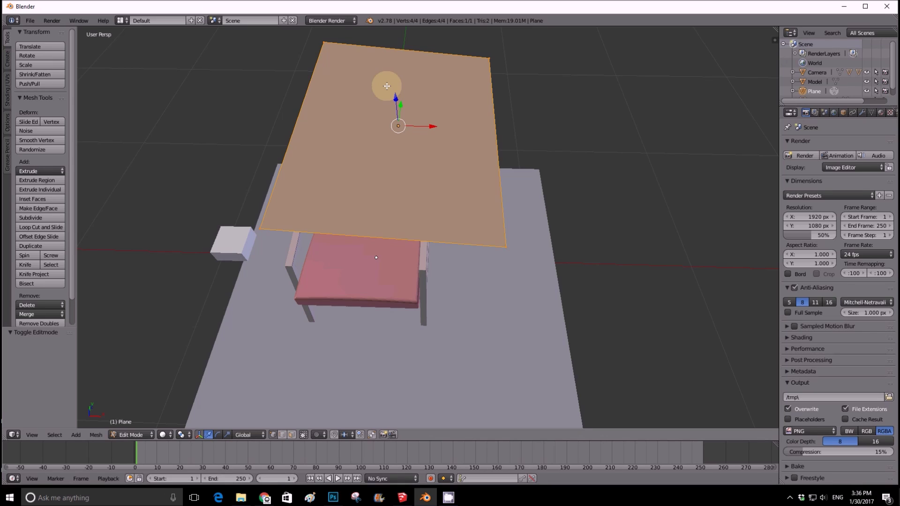
{"action": "key", "text": "w"}
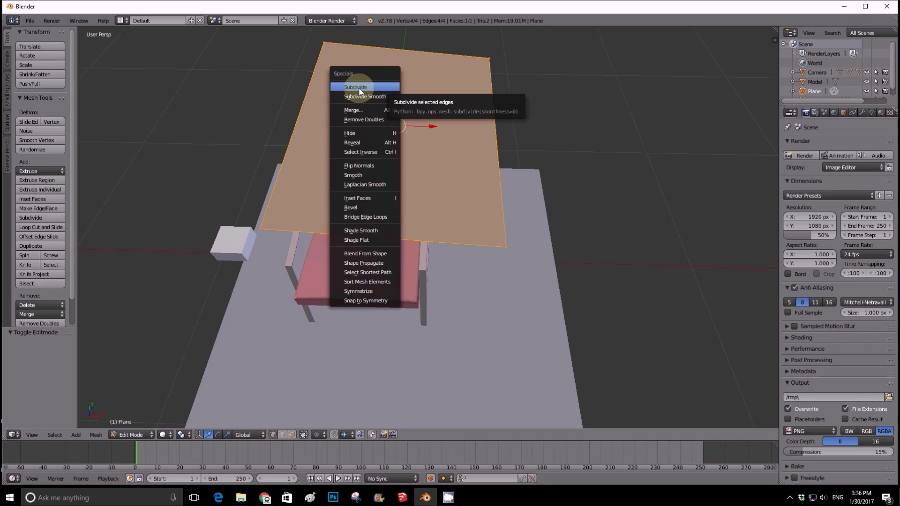
{"action": "left_click", "coordinate": [370, 91]}
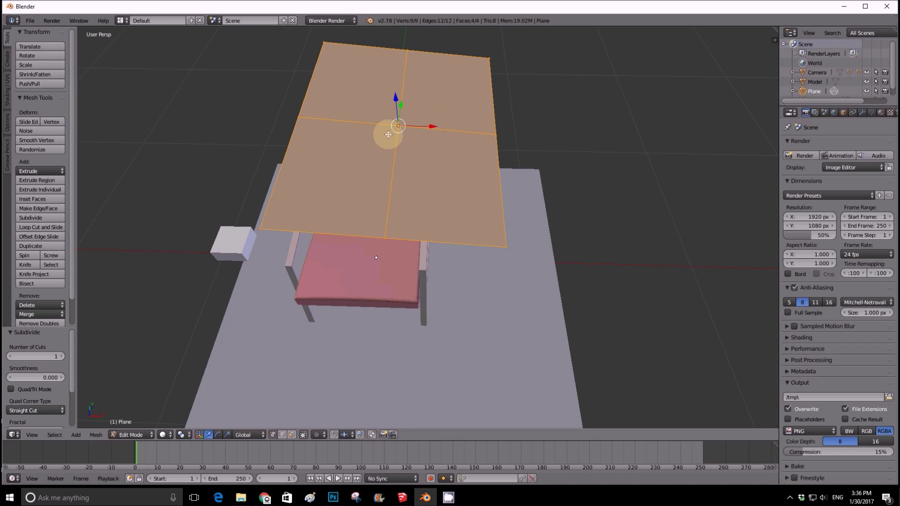
{"action": "left_click", "coordinate": [60, 356]}
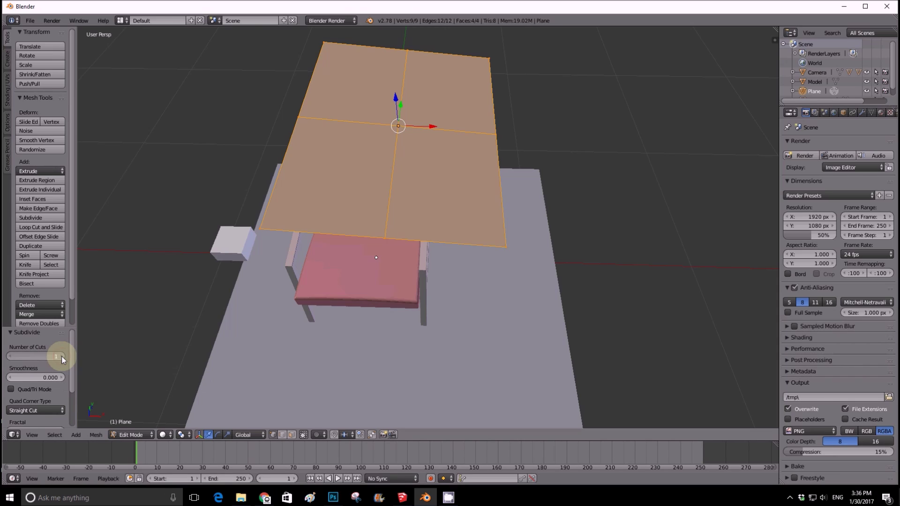
{"action": "left_click", "coordinate": [61, 356]}
{"action": "left_click", "coordinate": [61, 356]}
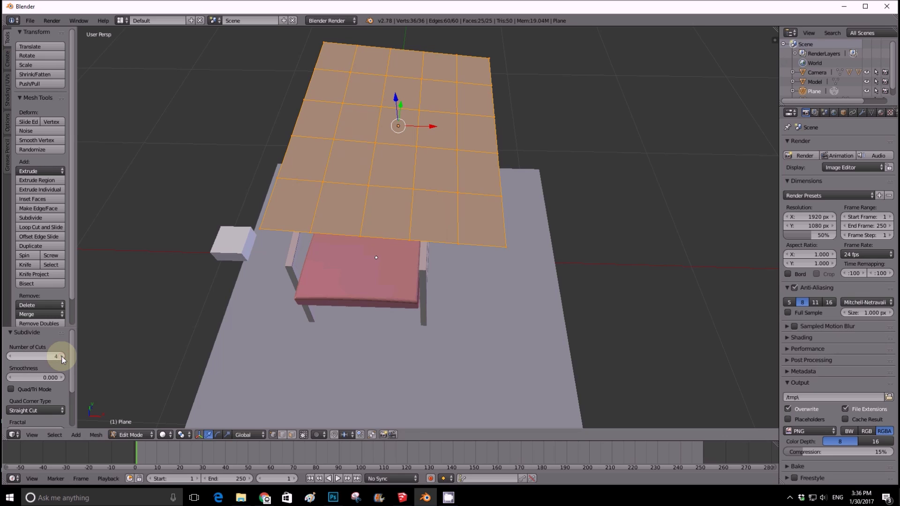
{"action": "left_click", "coordinate": [61, 356]}
{"action": "left_click", "coordinate": [61, 356]}
{"action": "left_click", "coordinate": [60, 356]}
{"action": "left_click", "coordinate": [61, 356]}
{"action": "left_click", "coordinate": [61, 356]}
{"action": "left_click", "coordinate": [61, 356]}
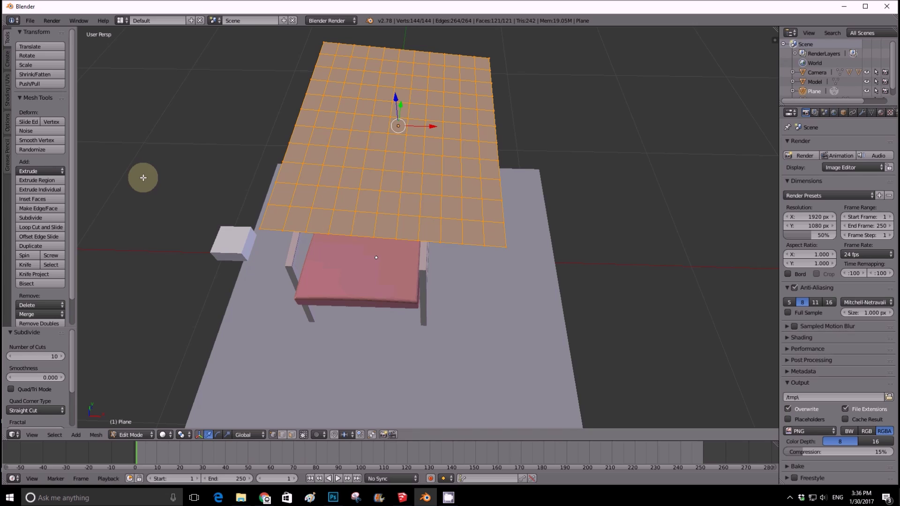
Subdivide the upper plane's whole mesh once more with a single cut
{"action": "key", "text": "w"}
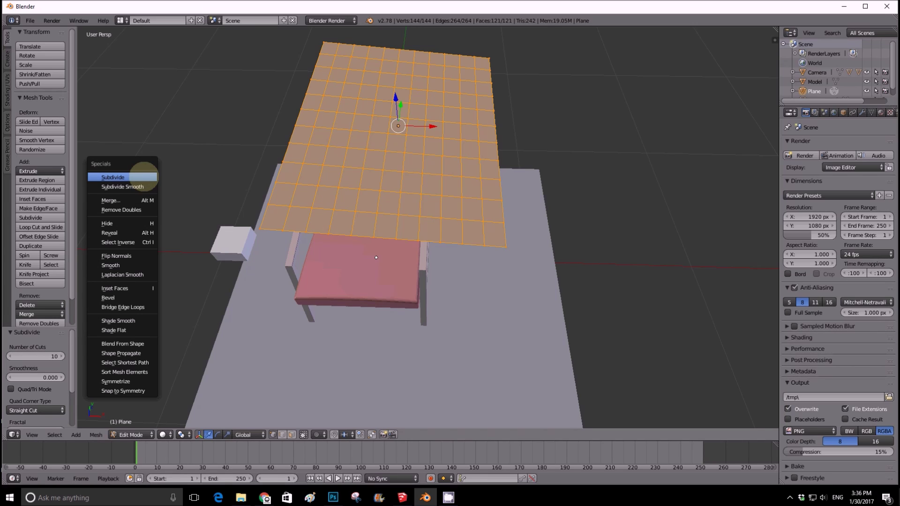
{"action": "left_click", "coordinate": [143, 177]}
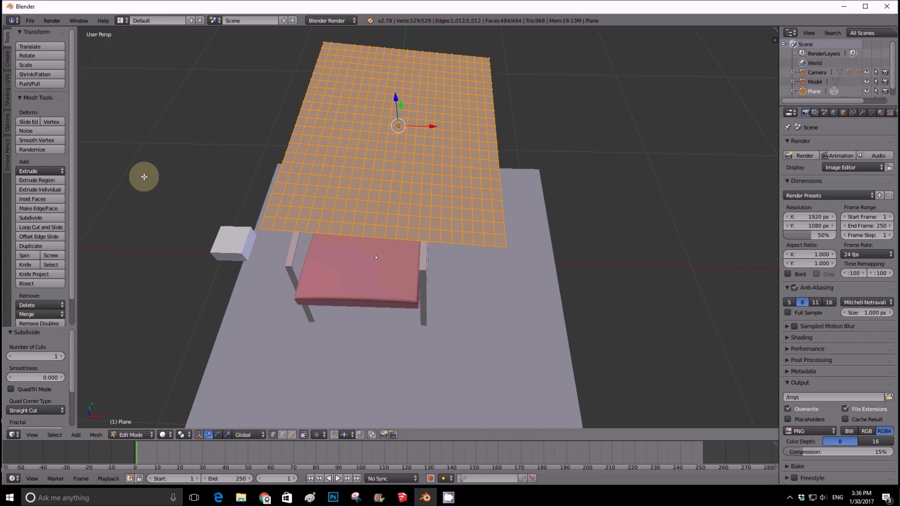
{"action": "middle_click_drag", "start_coordinate": [149, 179], "coordinate": [203, 134]}
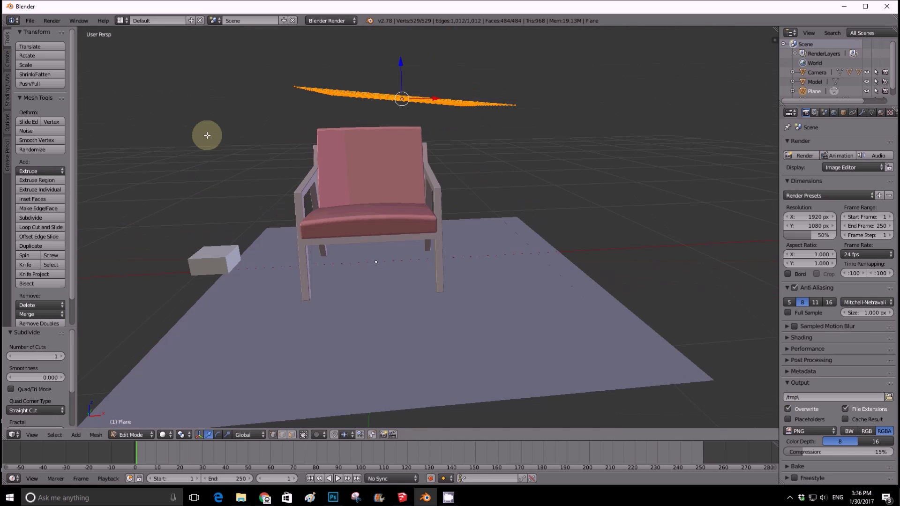
{"action": "mouse_move", "coordinate": [351, 103]}
{"action": "middle_mouse_down"}
{"action": "mouse_move", "coordinate": [367, 104]}
{"action": "mouse_move", "coordinate": [342, 114]}
{"action": "middle_mouse_up"}
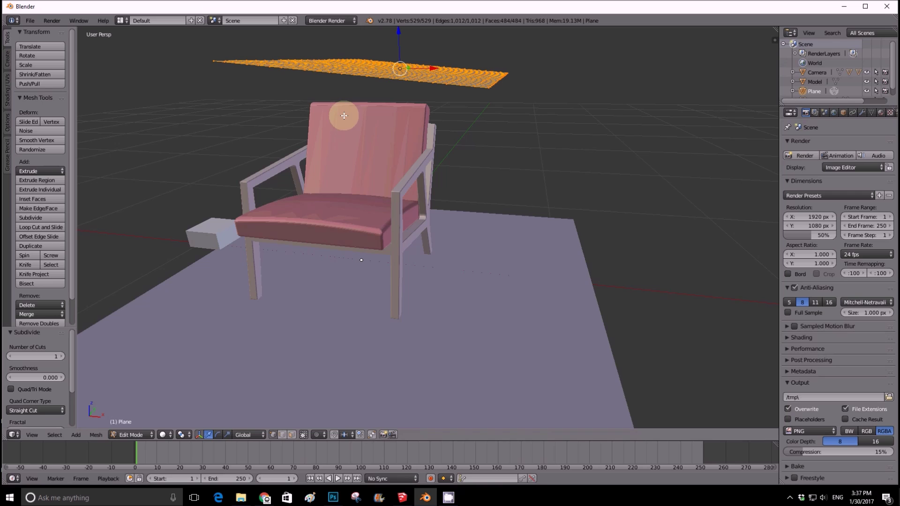
Return to Object Mode and lower the upper plane about 0.111 along Z, closer to the chair's backrest
{"action": "key", "text": "Tab"}
{"action": "middle_click_drag", "start_coordinate": [356, 113], "coordinate": [388, 60]}
{"action": "left_click_drag", "start_coordinate": [398, 34], "coordinate": [396, 61]}
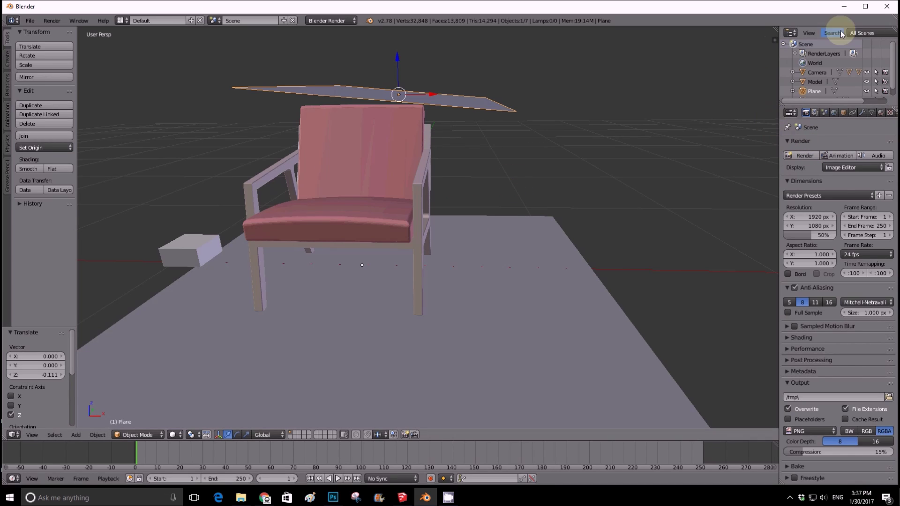
Enable Cloth physics on the upper plane with the Cotton preset and 10 quality steps
{"action": "left_click_drag", "start_coordinate": [779, 131], "coordinate": [713, 132]}
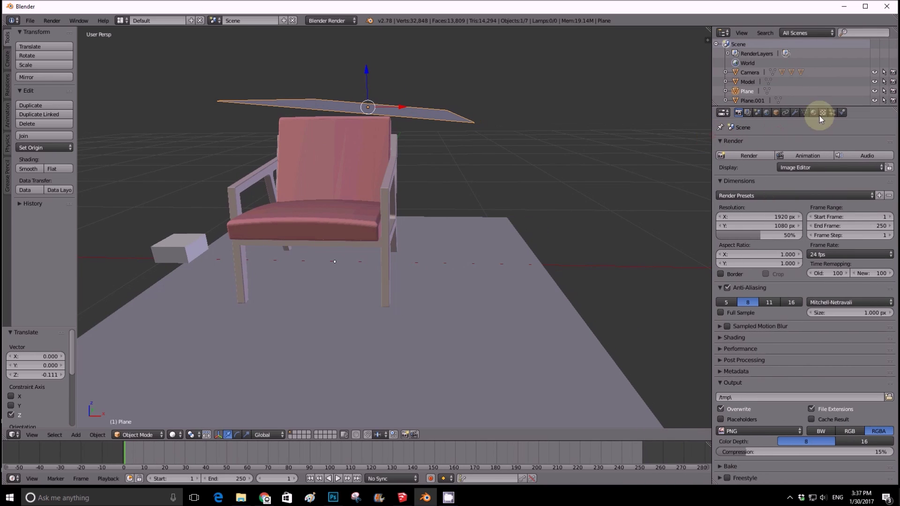
{"action": "left_click", "coordinate": [842, 113]}
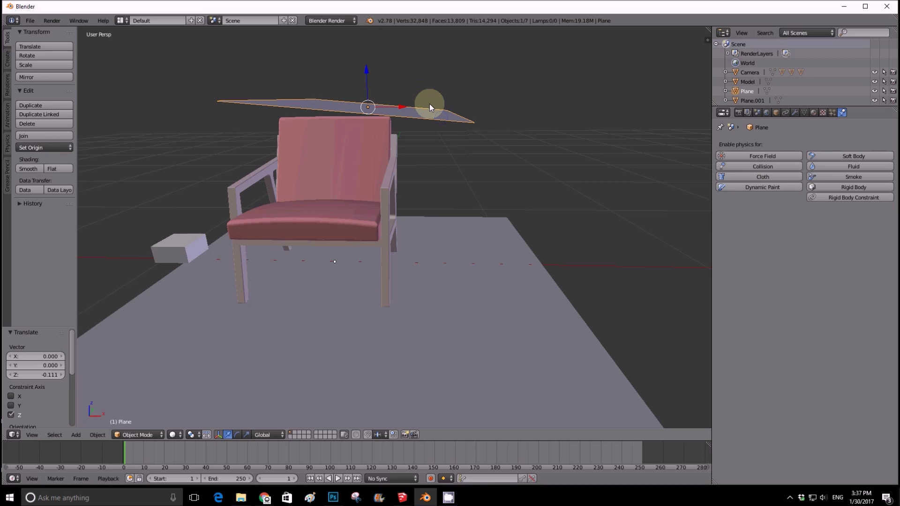
{"action": "left_click", "coordinate": [760, 176]}
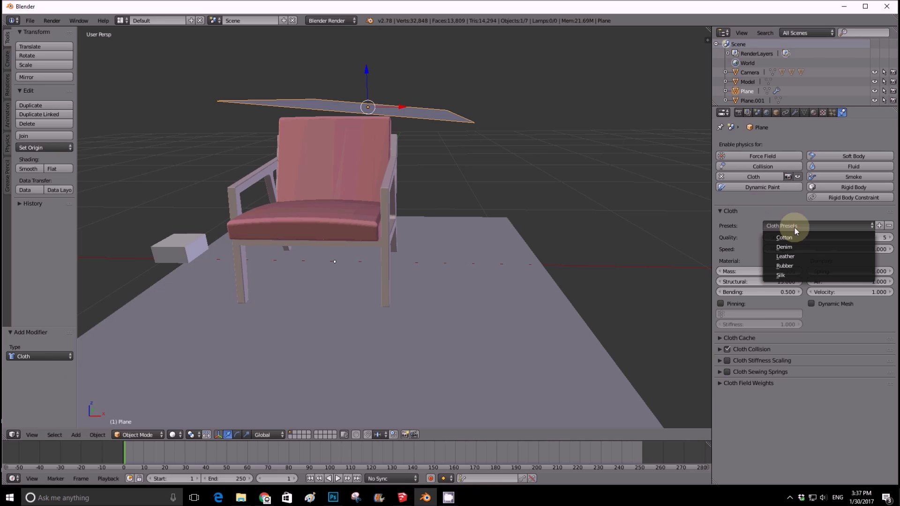
{"action": "left_click", "coordinate": [786, 239]}
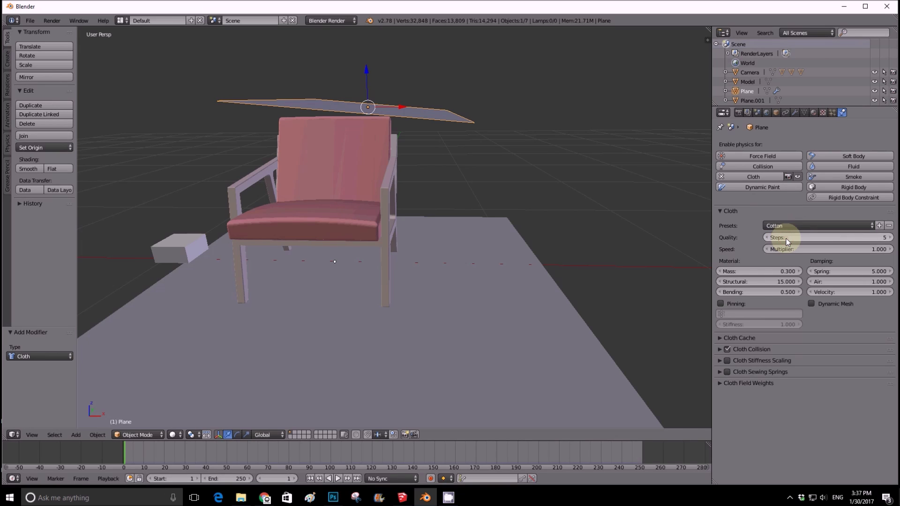
{"action": "left_click", "coordinate": [824, 238]}
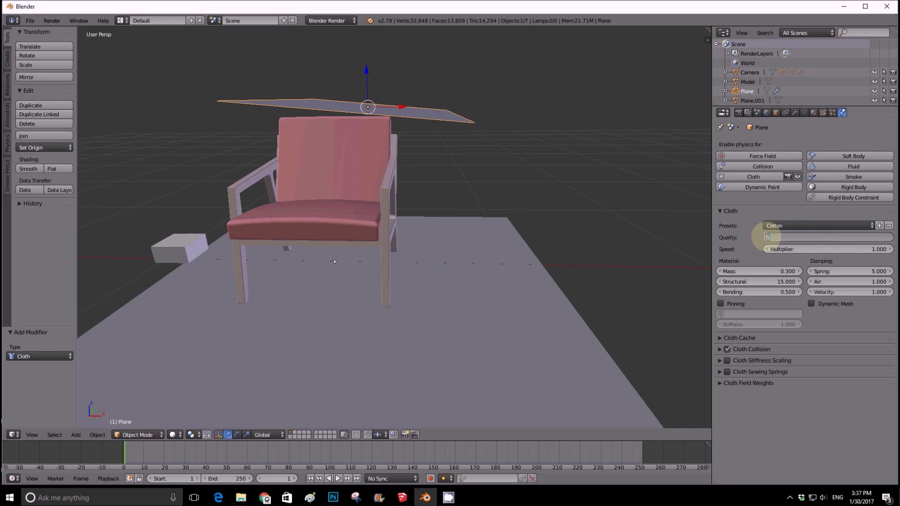
{"action": "type", "text": "10"}
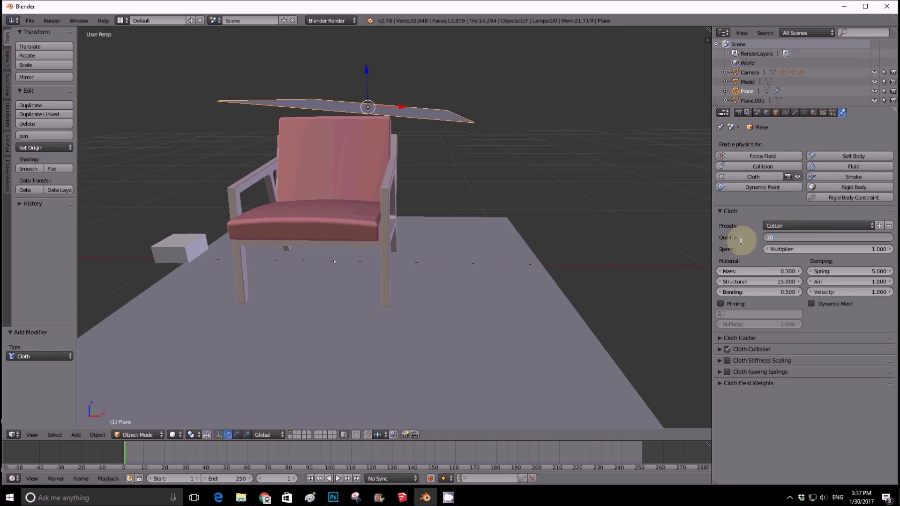
{"action": "key", "text": "Return"}
Enable Self Collision for the cloth and set both the self-collision quality and the collision quality to 10
{"action": "left_click", "coordinate": [749, 349]}
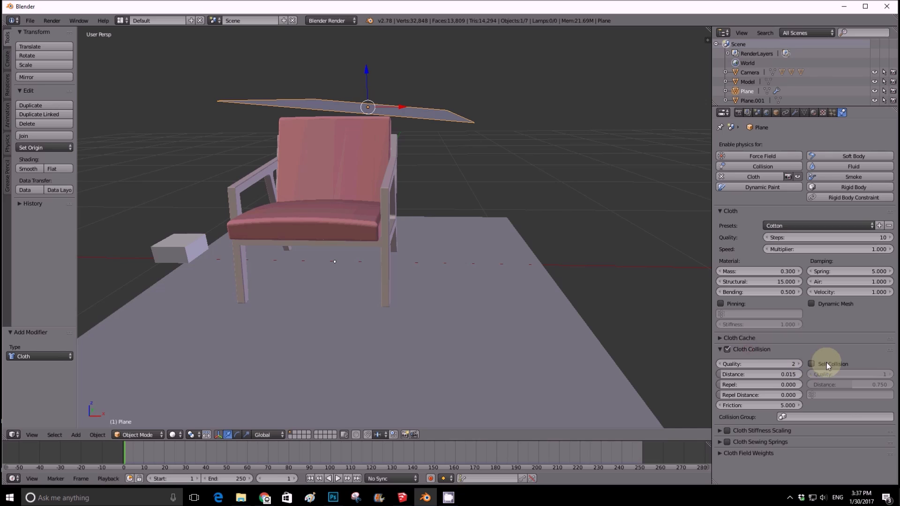
{"action": "left_click", "coordinate": [811, 364]}
{"action": "left_click", "coordinate": [866, 374]}
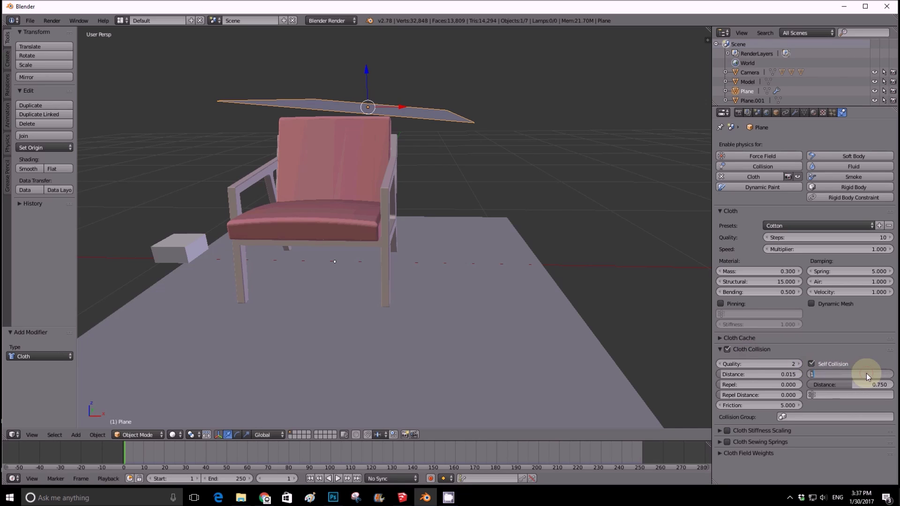
{"action": "type", "text": "10"}
{"action": "left_click_drag", "start_coordinate": [780, 367], "coordinate": [787, 367]}
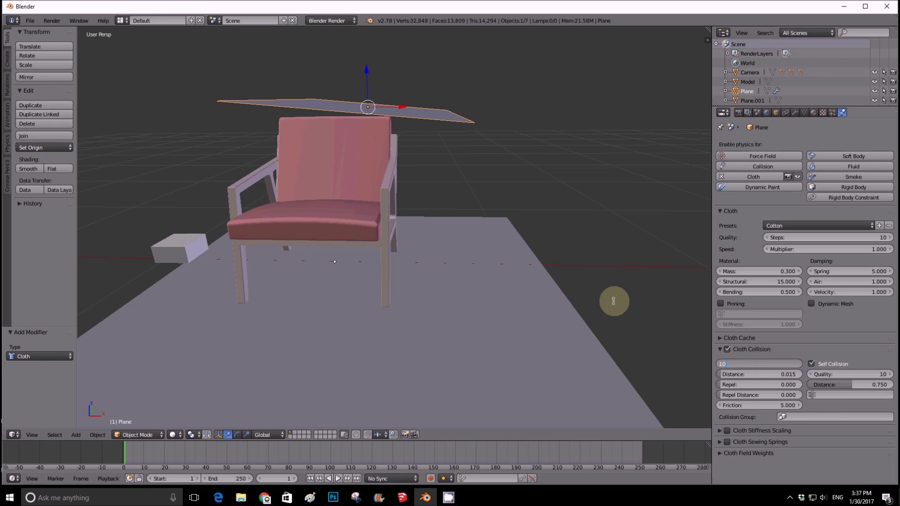
Enable Collision physics on the chair frame (Mesh01) and on the seat cushion (Mesh02)
{"action": "right_click", "coordinate": [384, 178]}
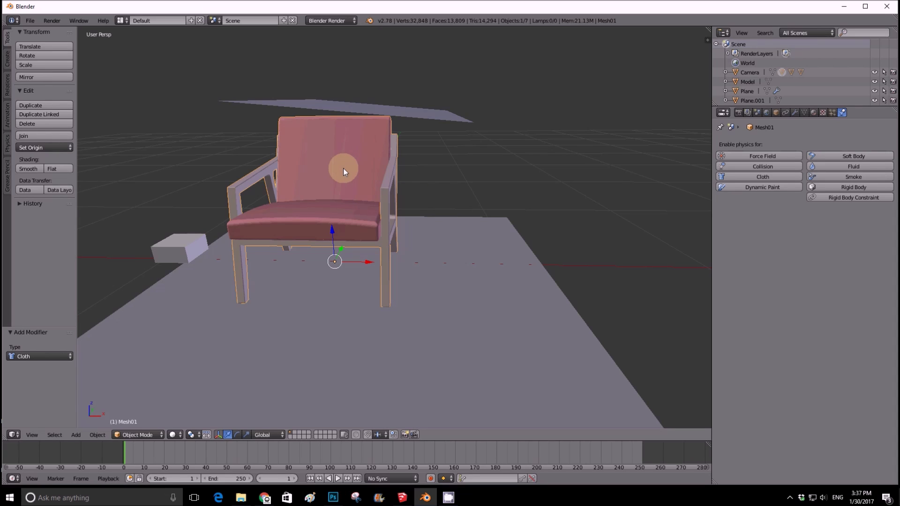
{"action": "left_click", "coordinate": [753, 167]}
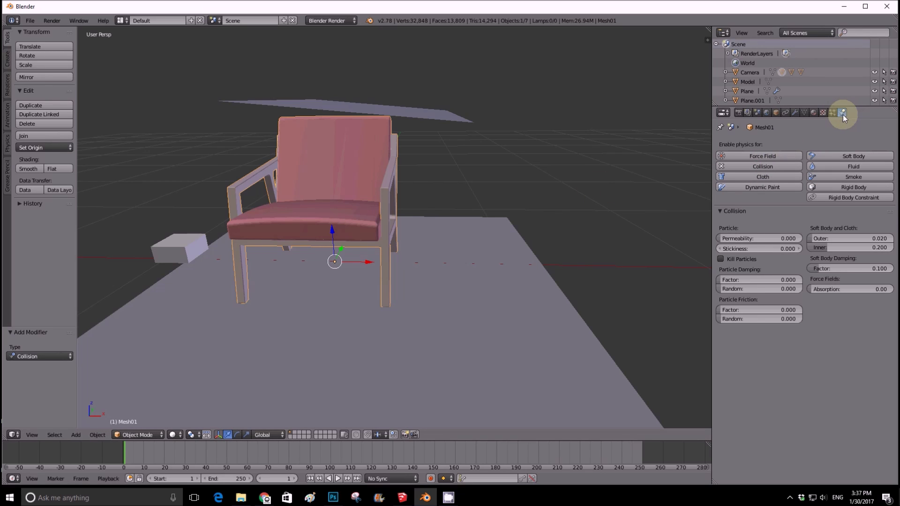
{"action": "right_click", "coordinate": [330, 207]}
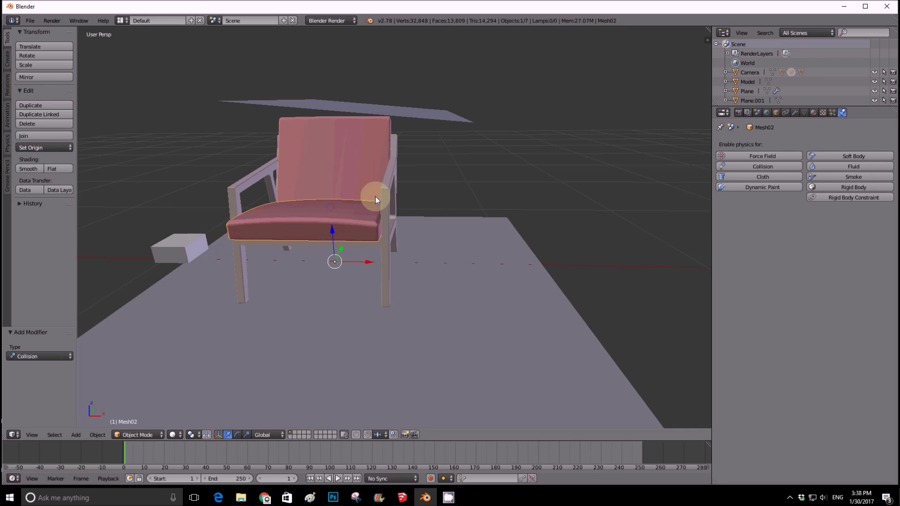
{"action": "left_click", "coordinate": [745, 166]}
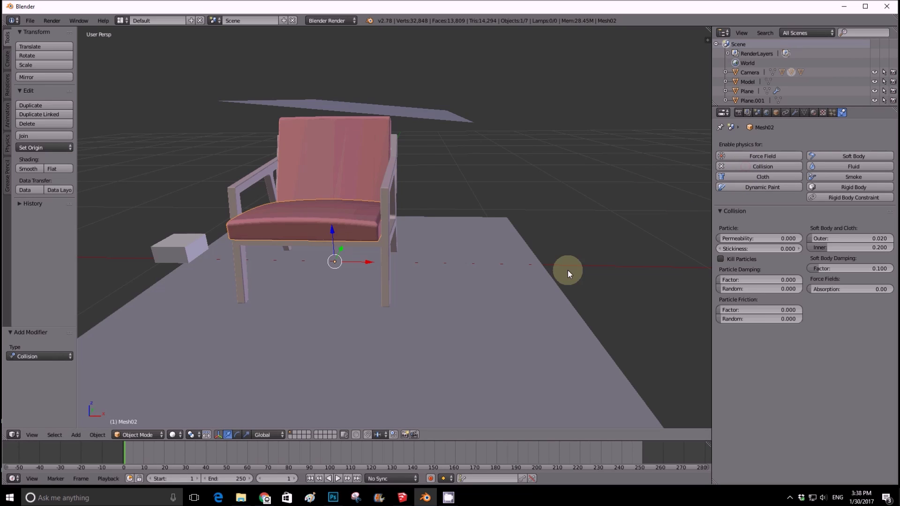
Try Cloth physics on the floor plane and play the simulation
{"action": "right_click", "coordinate": [465, 281]}
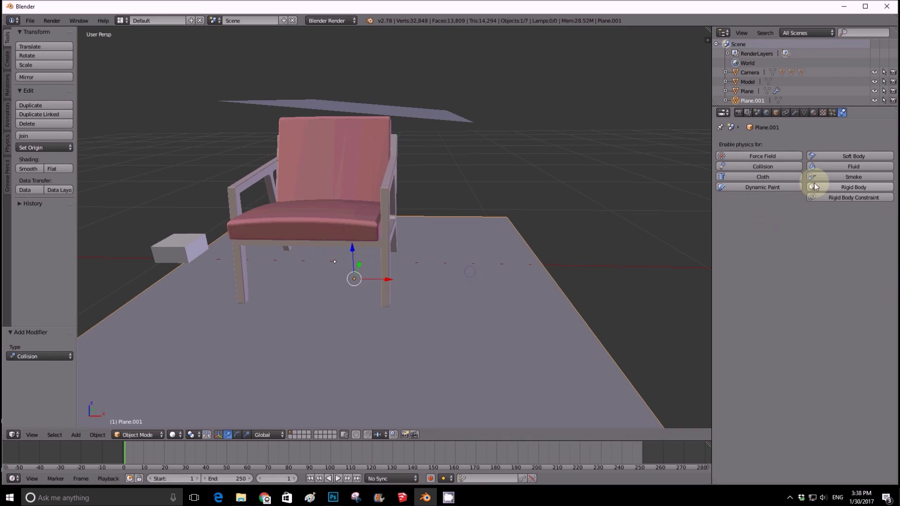
{"action": "left_click", "coordinate": [770, 179]}
{"action": "middle_click_drag", "start_coordinate": [490, 233], "coordinate": [521, 187]}
{"action": "scroll", "coordinate": [347, 125], "scroll_direction": "up", "scroll_amount": 2}
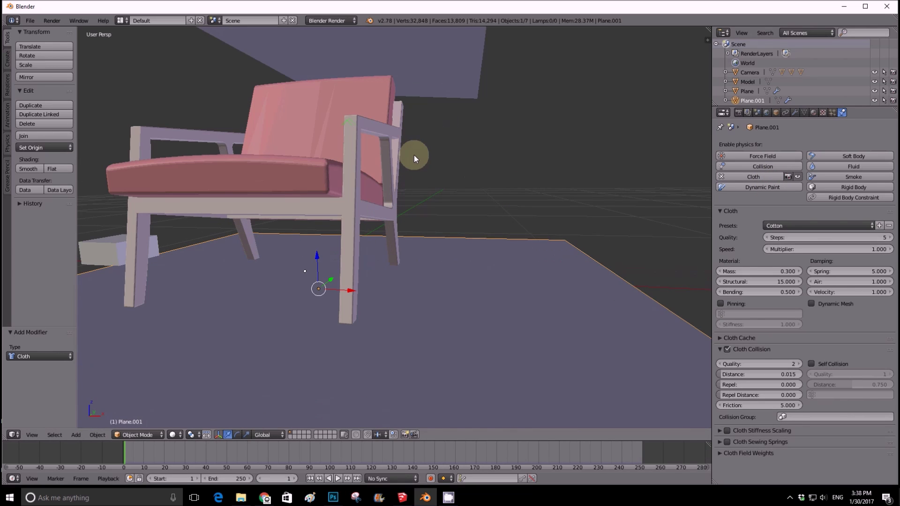
{"action": "middle_click_drag", "start_coordinate": [382, 153], "coordinate": [420, 221]}
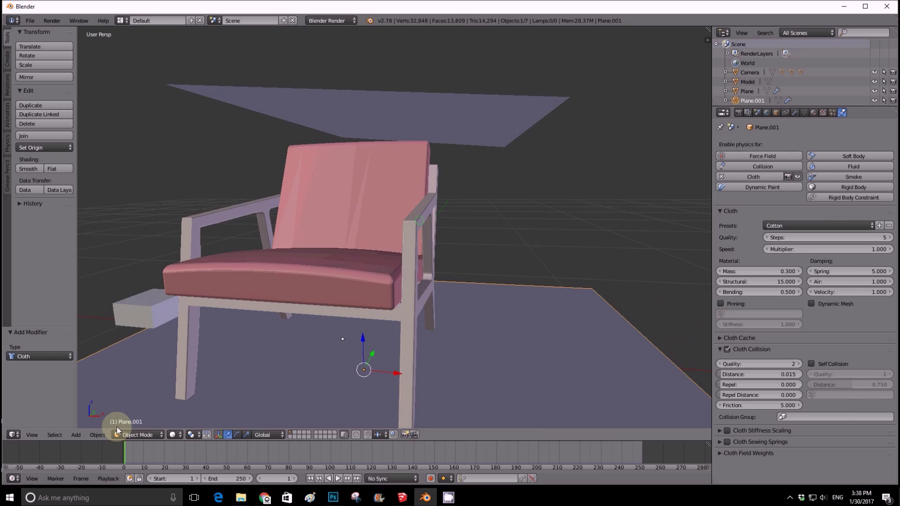
{"action": "left_click", "coordinate": [337, 478]}
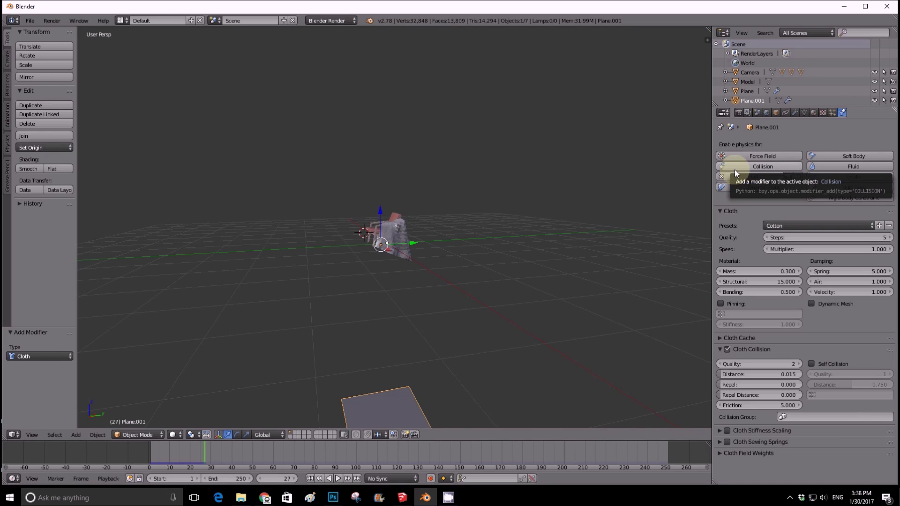
Replace the floor plane's Cloth physics with Collision physics
{"action": "left_click", "coordinate": [723, 176]}
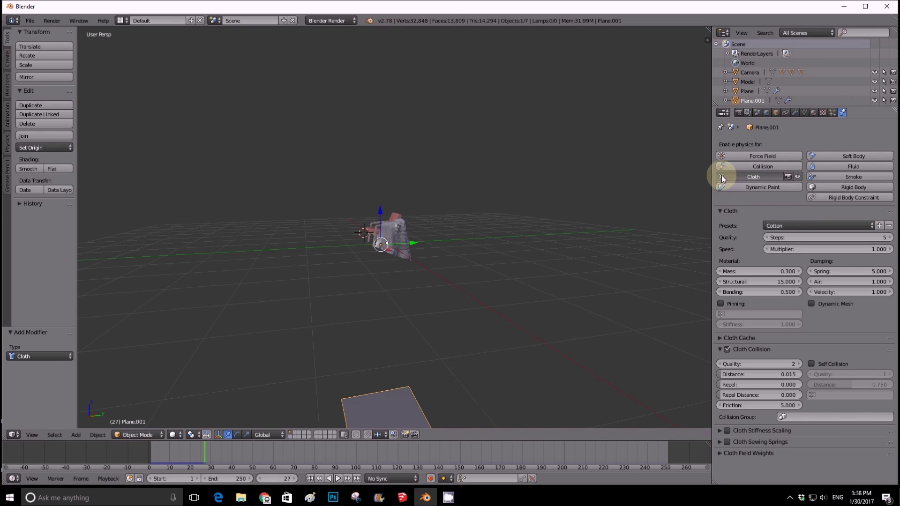
{"action": "left_click", "coordinate": [728, 166]}
{"action": "middle_click_drag", "start_coordinate": [654, 169], "coordinate": [436, 244]}
{"action": "scroll", "coordinate": [436, 245], "scroll_direction": "up", "scroll_amount": 4}
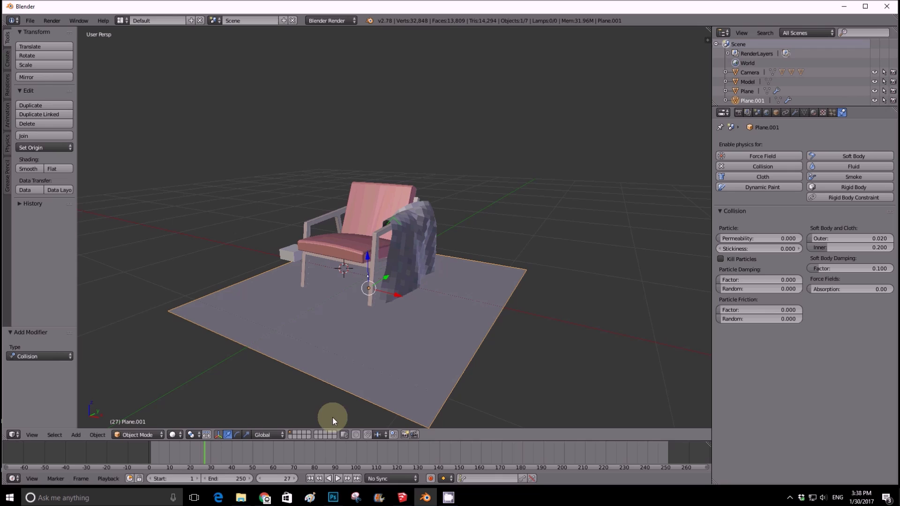
Step the simulation back to frame 19 to examine how the cloth drapes over the chair, and return to frame 1
{"action": "left_click", "coordinate": [259, 478]}
{"action": "left_click", "coordinate": [259, 478]}
{"action": "left_click", "coordinate": [259, 478]}
{"action": "left_click", "coordinate": [259, 478]}
{"action": "left_click", "coordinate": [259, 479]}
{"action": "left_click", "coordinate": [258, 478]}
{"action": "left_click", "coordinate": [259, 478]}
{"action": "left_click", "coordinate": [259, 479]}
{"action": "scroll", "coordinate": [386, 238], "scroll_direction": "up", "scroll_amount": 3}
{"action": "middle_click_drag", "start_coordinate": [386, 237], "coordinate": [387, 213]}
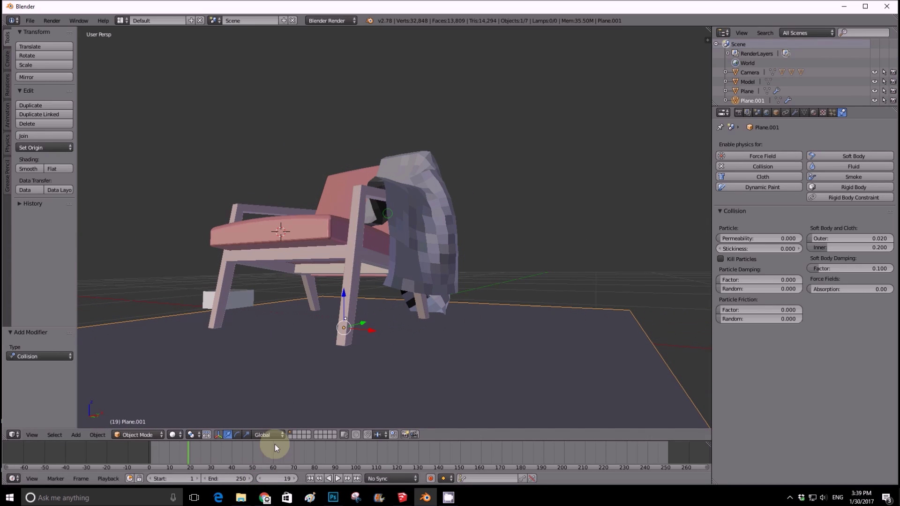
{"action": "left_click", "coordinate": [309, 481]}
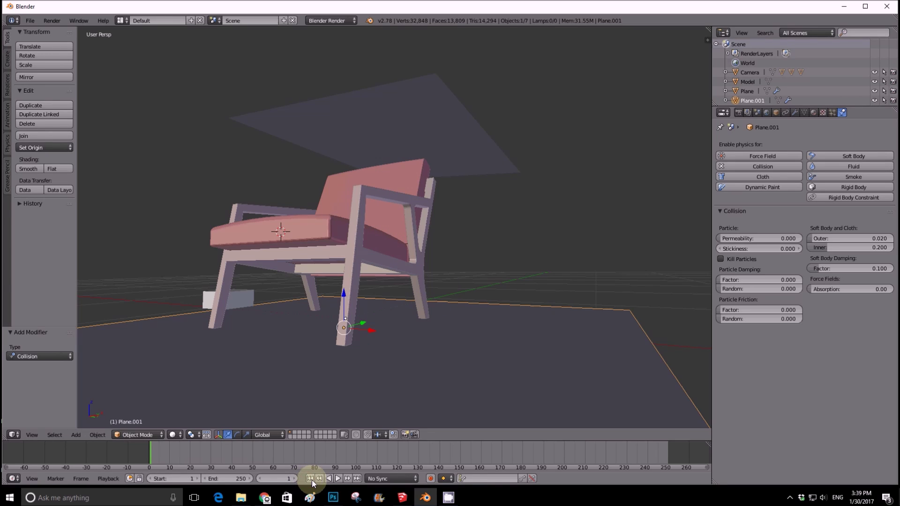
Play the cloth simulation over the chair in stages and stop it at frame 17
{"action": "left_click", "coordinate": [336, 480]}
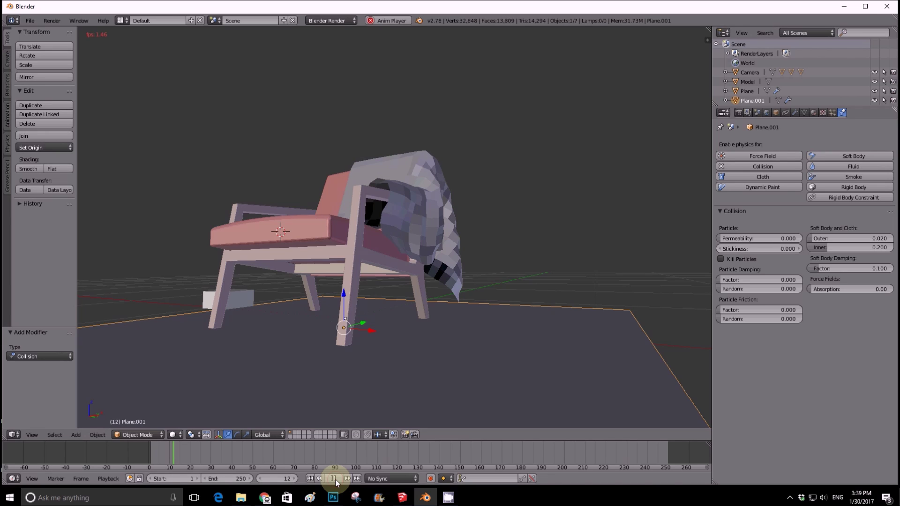
{"action": "left_click", "coordinate": [334, 479]}
{"action": "middle_click_drag", "start_coordinate": [364, 337], "coordinate": [382, 364]}
{"action": "left_click", "coordinate": [338, 478]}
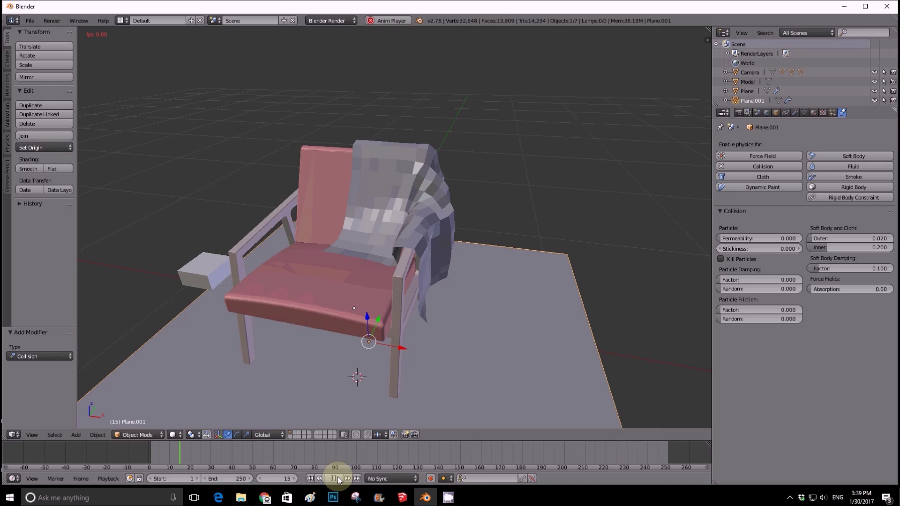
{"action": "left_click", "coordinate": [338, 476]}
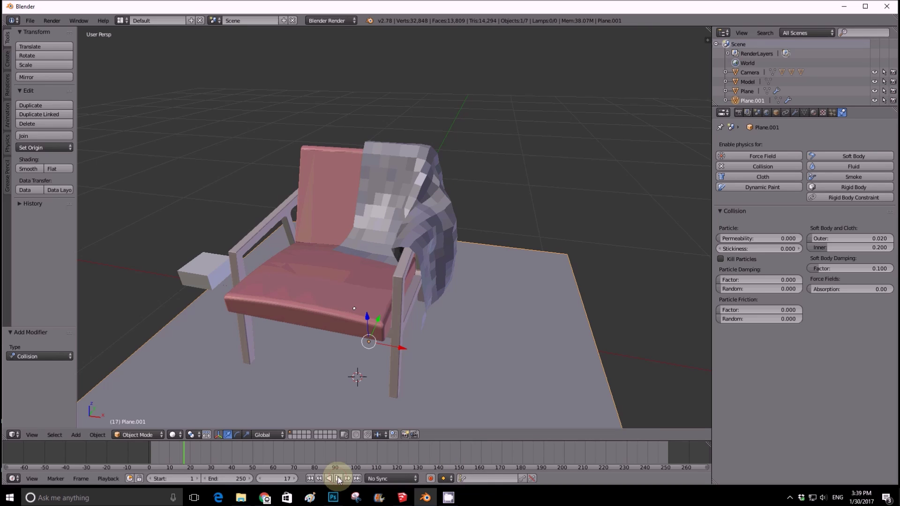
Step the simulation back to frame 14 and examine the cloth's drape from the back and front of the chair
{"action": "middle_click_drag", "start_coordinate": [418, 314], "coordinate": [278, 280]}
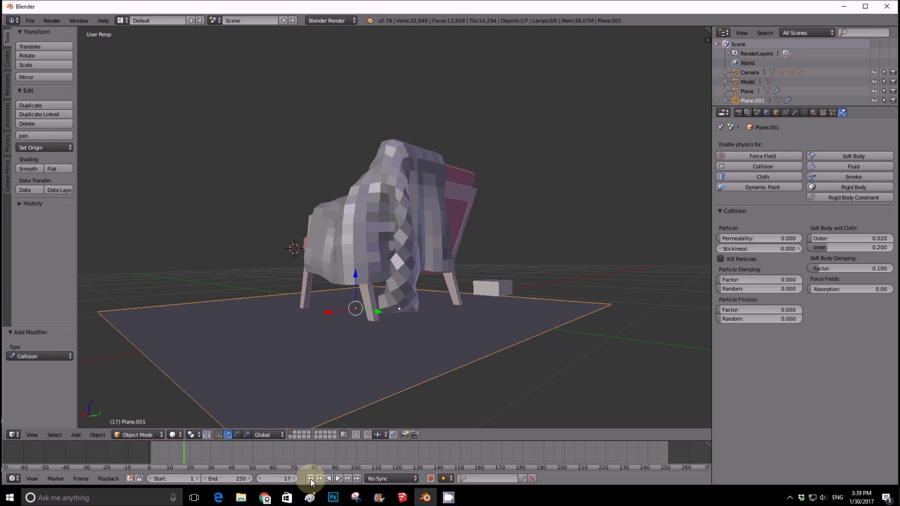
{"action": "left_click", "coordinate": [260, 479]}
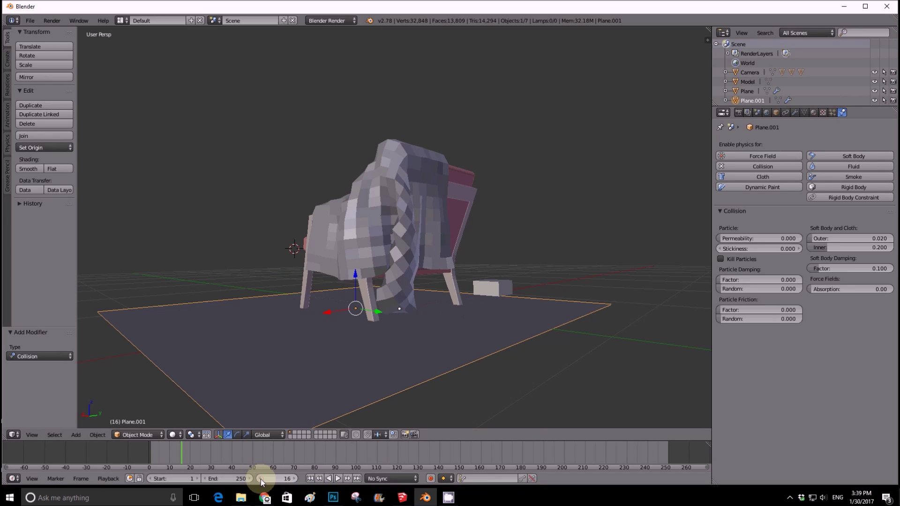
{"action": "left_click", "coordinate": [260, 479]}
{"action": "left_click", "coordinate": [261, 478]}
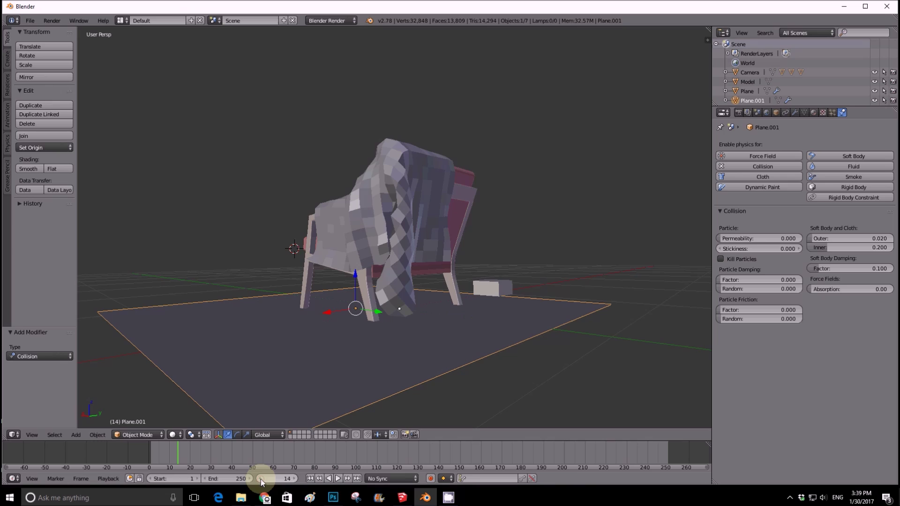
{"action": "middle_click_drag", "start_coordinate": [371, 313], "coordinate": [518, 312]}
{"action": "middle_click_drag", "start_coordinate": [464, 238], "coordinate": [443, 198]}
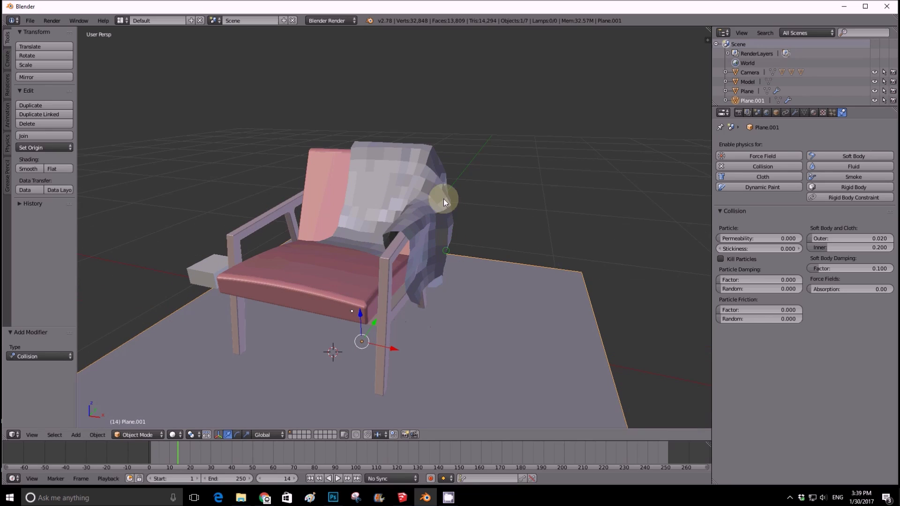
Apply the Cloth modifier on the draped plane to freeze its shape at frame 14
{"action": "right_click", "coordinate": [428, 201]}
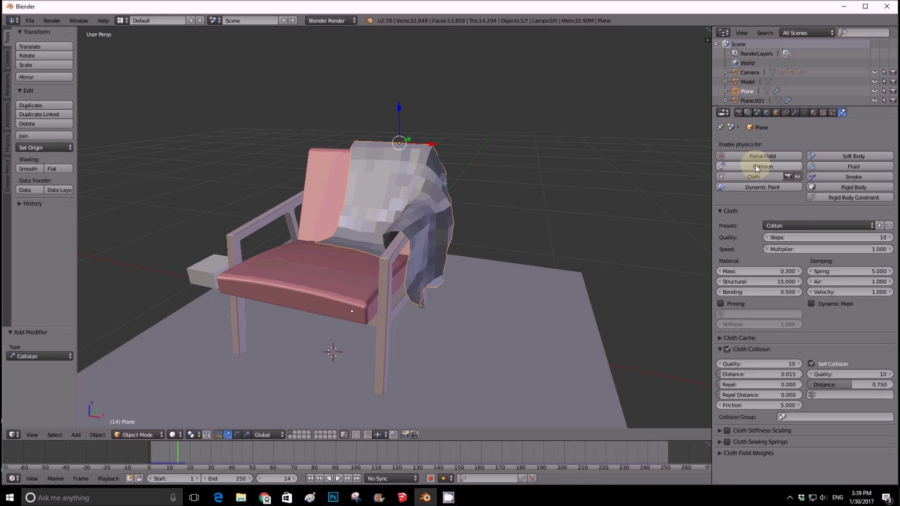
{"action": "left_click", "coordinate": [795, 113]}
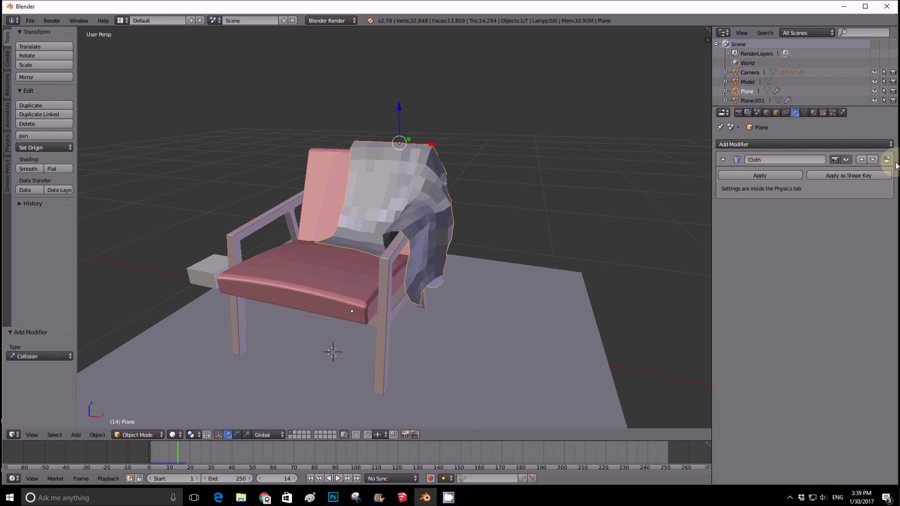
{"action": "middle_click_drag", "start_coordinate": [582, 209], "coordinate": [419, 274]}
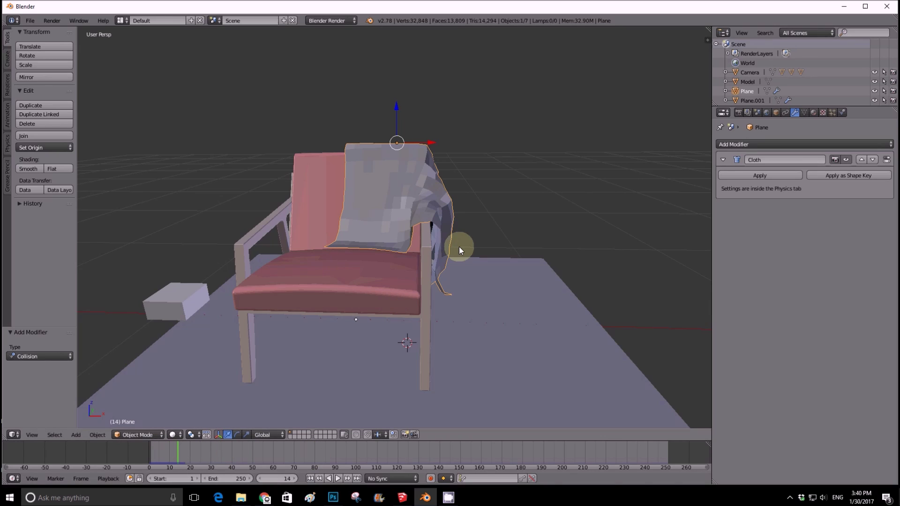
{"action": "left_click", "coordinate": [747, 174]}
Add a Subdivision Surface modifier to the draped cloth with 2 view subdivisions and apply it
{"action": "left_click", "coordinate": [743, 144]}
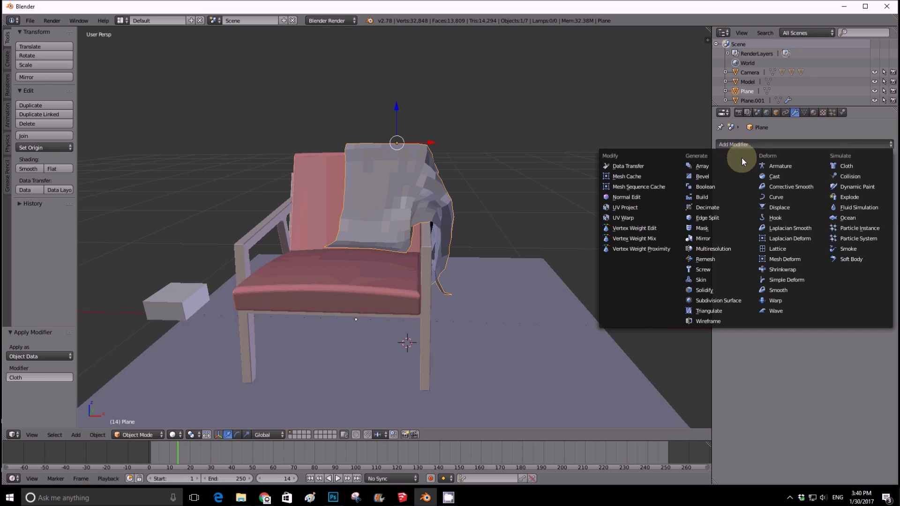
{"action": "left_click", "coordinate": [708, 301]}
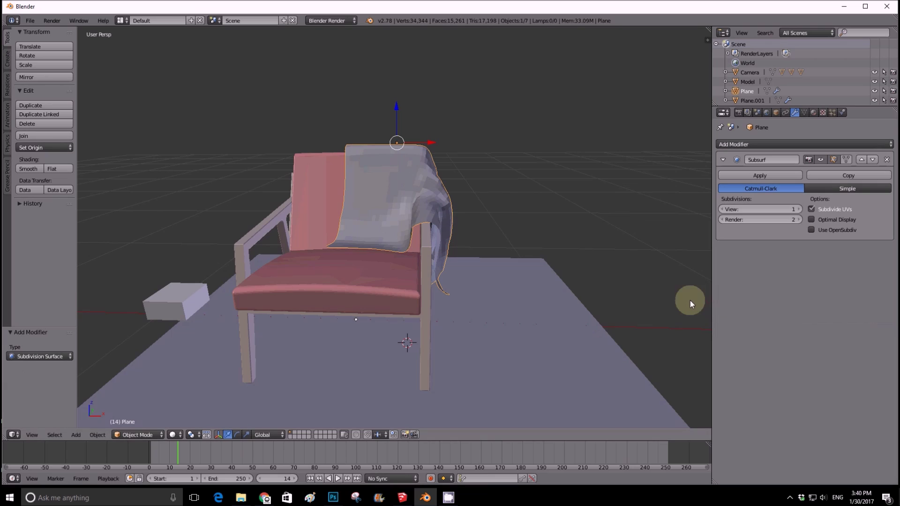
{"action": "left_click", "coordinate": [800, 208]}
{"action": "middle_click_drag", "start_coordinate": [586, 229], "coordinate": [445, 221]}
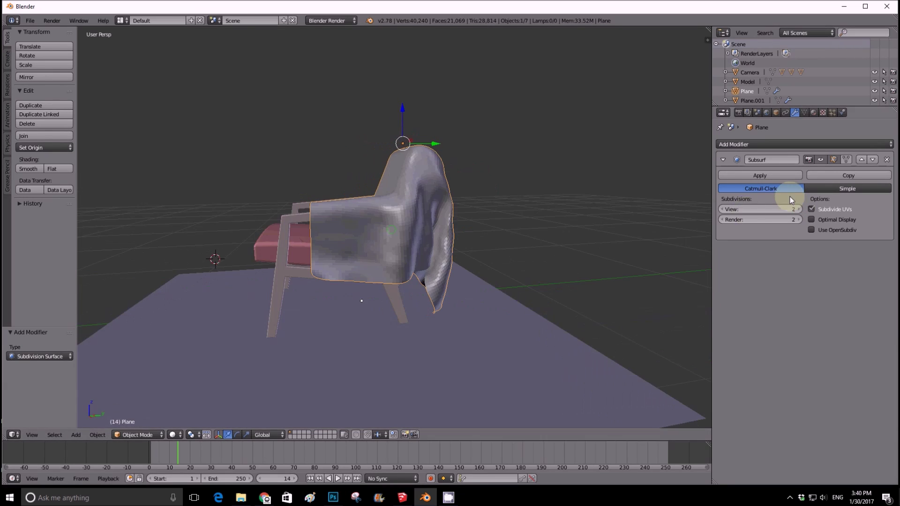
{"action": "left_click", "coordinate": [772, 176]}
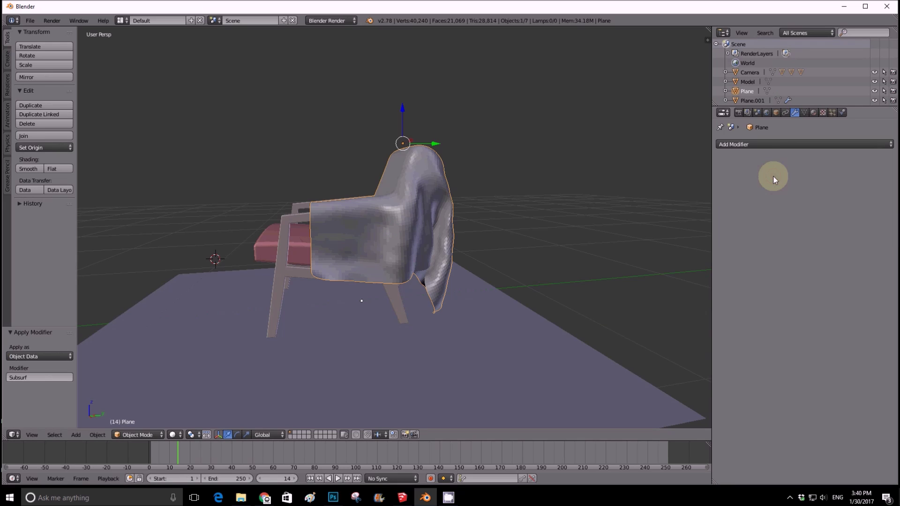
Add a Solidify modifier with a thickness of 0.005 to the draped cloth and apply it
{"action": "left_click", "coordinate": [751, 144]}
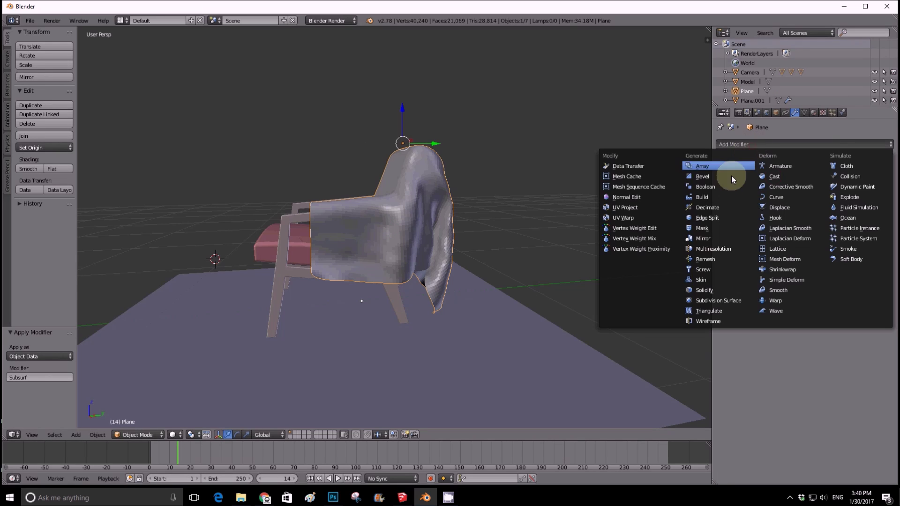
{"action": "left_click", "coordinate": [701, 291]}
{"action": "middle_click_drag", "start_coordinate": [477, 274], "coordinate": [451, 247]}
{"action": "scroll", "coordinate": [451, 246], "scroll_direction": "up", "scroll_amount": 5}
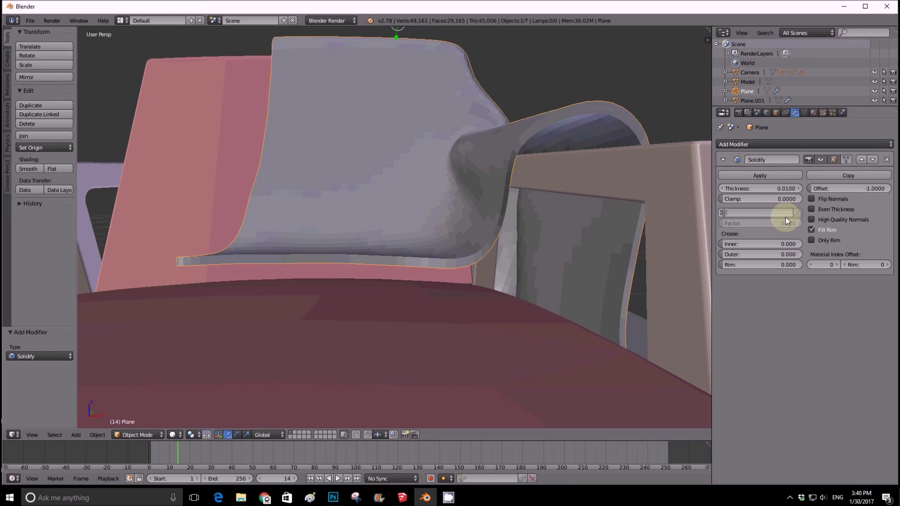
{"action": "left_click", "coordinate": [789, 189]}
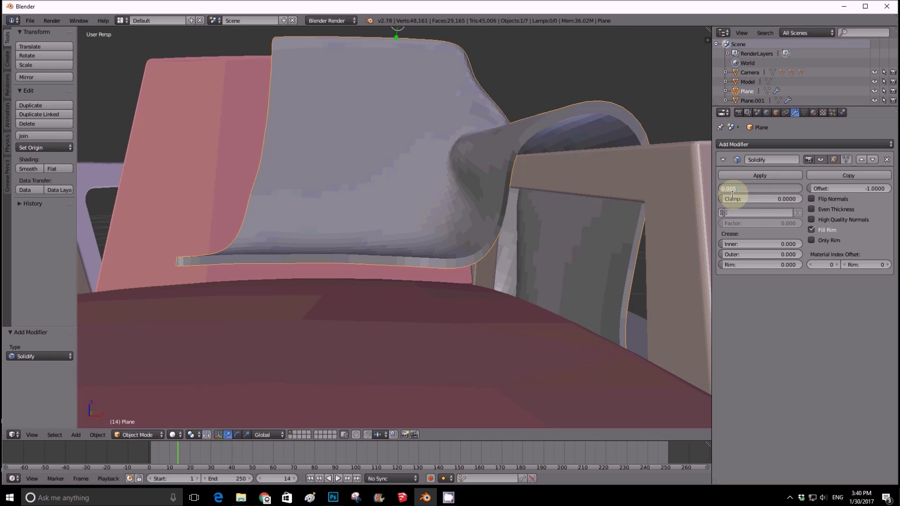
{"action": "type", "text": "0.005"}
{"action": "key", "text": "Return"}
{"action": "middle_click_drag", "start_coordinate": [561, 207], "coordinate": [481, 250]}
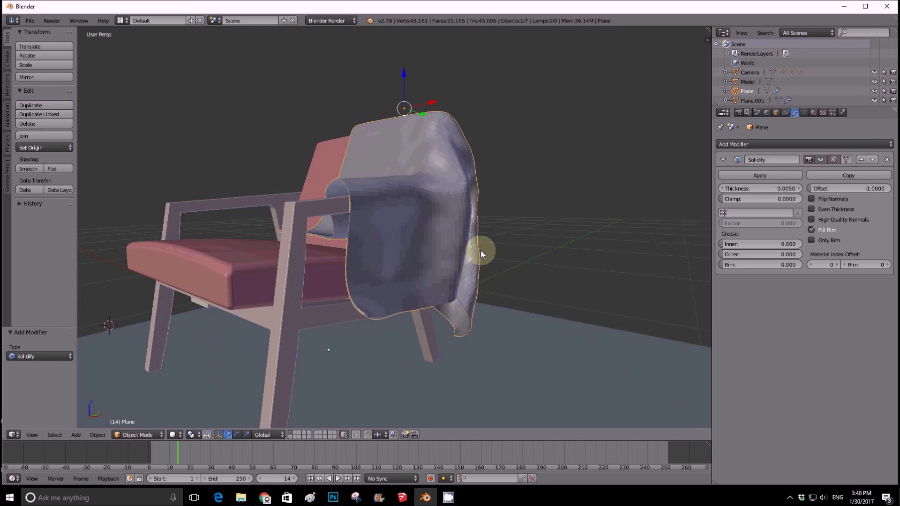
{"action": "left_click", "coordinate": [744, 175]}
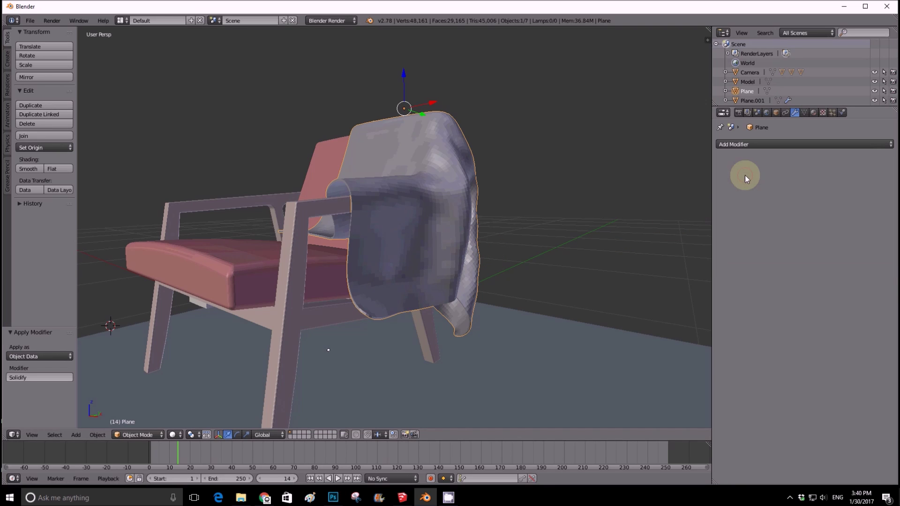
Delete the chair frame with its backrest (Mesh01) and the seat cushion (Mesh02)
{"action": "middle_click_drag", "start_coordinate": [327, 73], "coordinate": [266, 179]}
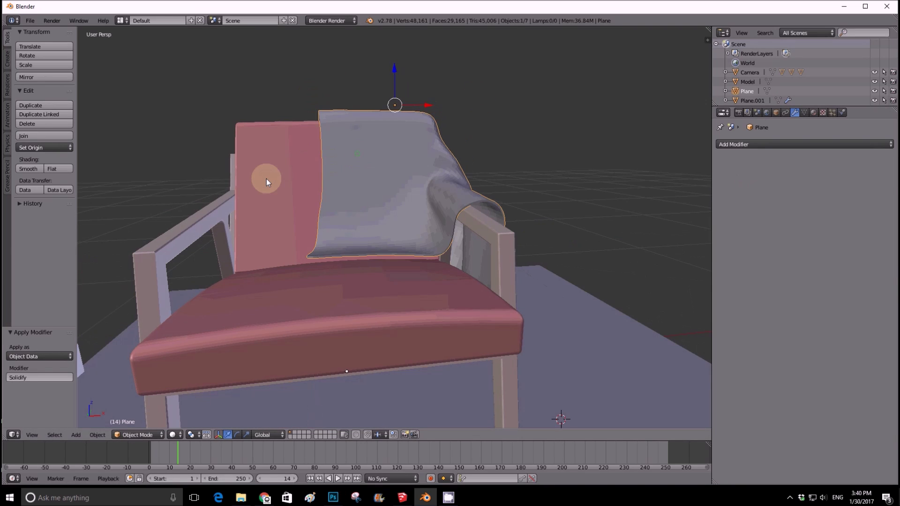
{"action": "right_click", "coordinate": [266, 178]}
{"action": "key", "text": "x"}
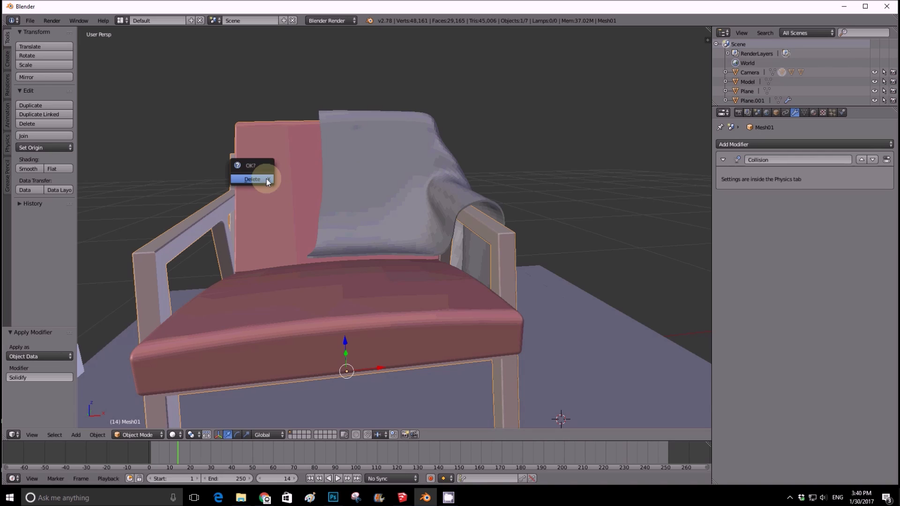
{"action": "left_click", "coordinate": [264, 178]}
{"action": "key", "text": "x"}
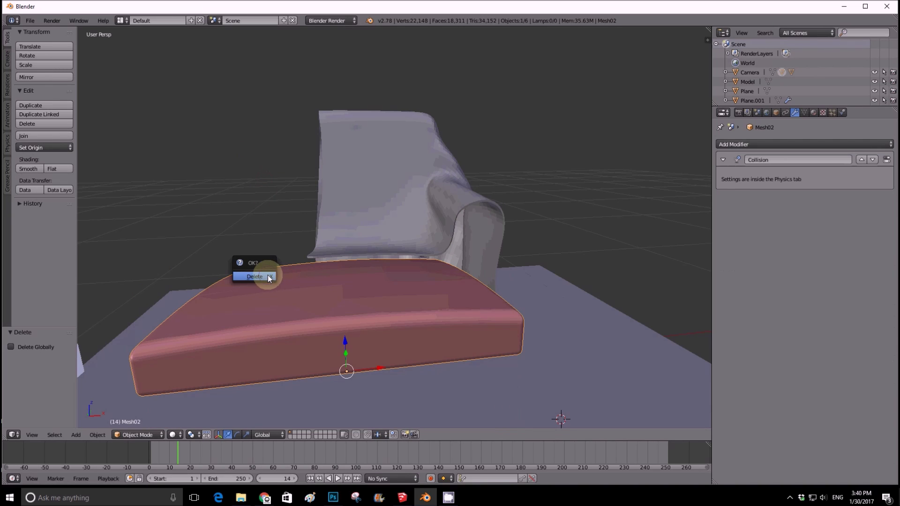
{"action": "left_click", "coordinate": [269, 276]}
Delete the floor plane (Plane.001) beneath the draped cloth
{"action": "scroll", "coordinate": [270, 268], "scroll_direction": "down", "scroll_amount": 3}
{"action": "right_click", "coordinate": [294, 322]}
{"action": "key", "text": "x"}
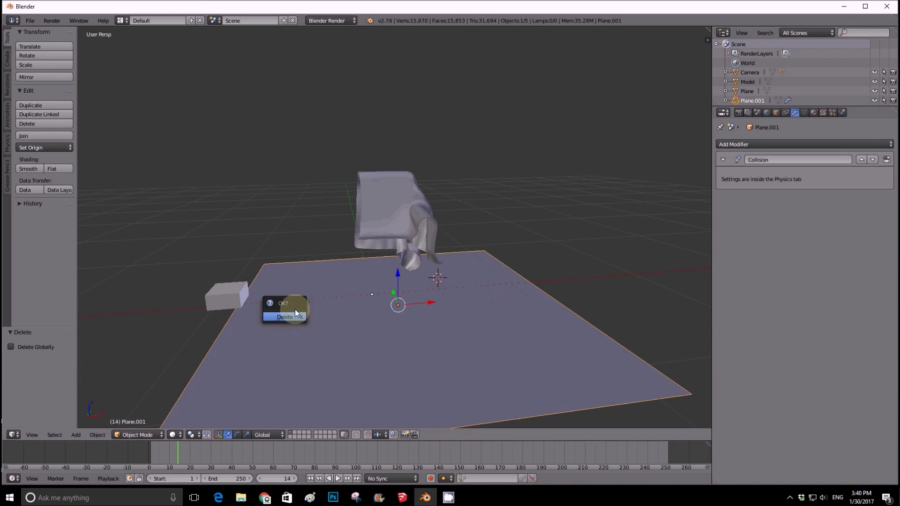
{"action": "left_click", "coordinate": [293, 316]}
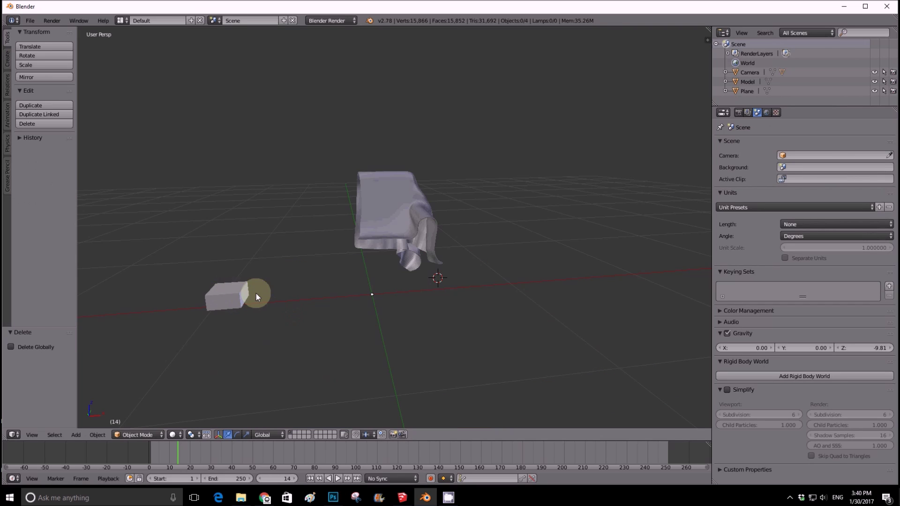
Examine the thickened cloth from several angles and check its modifier stack
{"action": "middle_click_drag", "start_coordinate": [398, 197], "coordinate": [310, 199]}
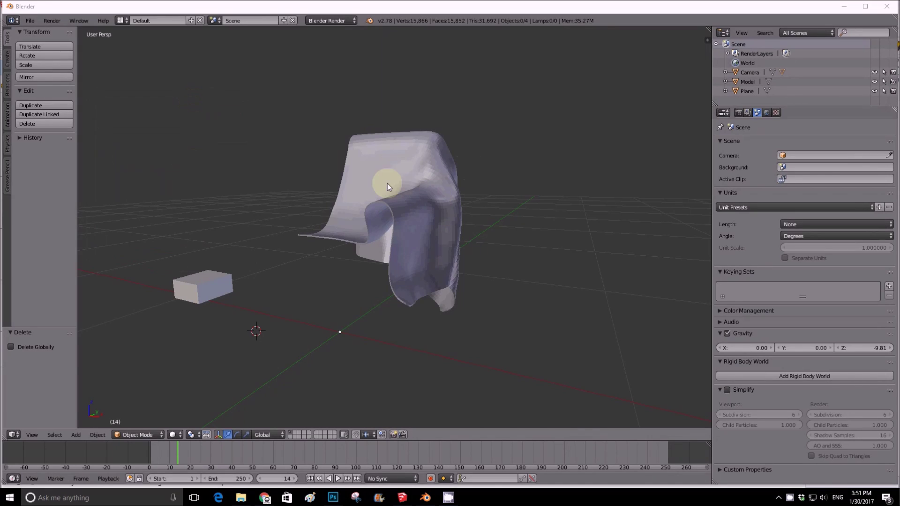
{"action": "middle_click_drag", "start_coordinate": [411, 174], "coordinate": [393, 175]}
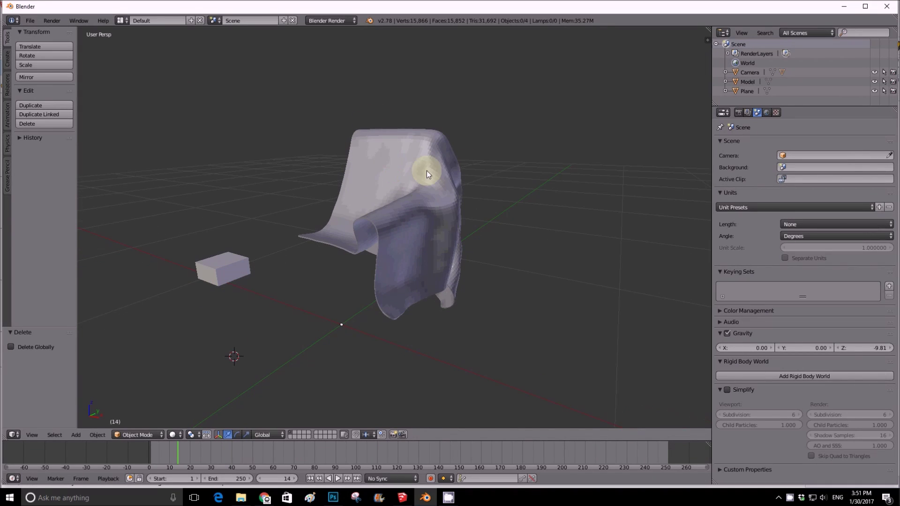
{"action": "middle_click_drag", "start_coordinate": [413, 170], "coordinate": [439, 176]}
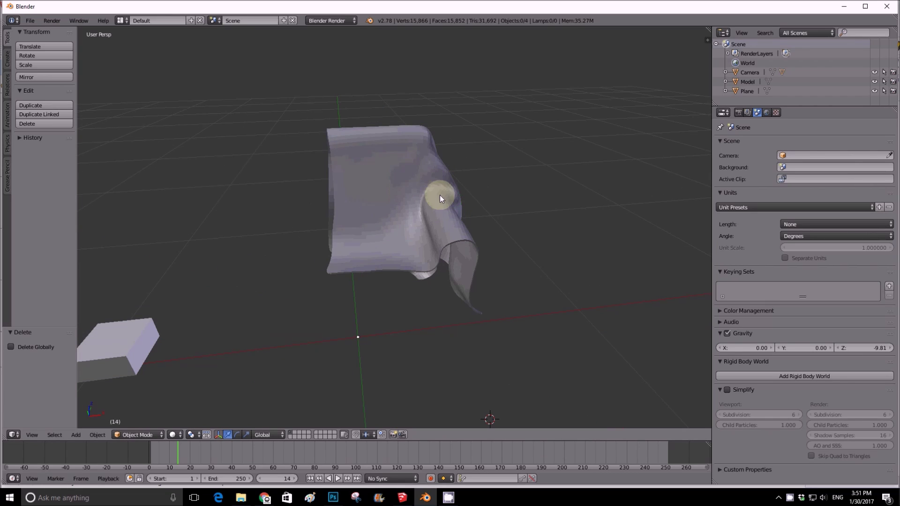
{"action": "left_click", "coordinate": [407, 178]}
{"action": "right_click", "coordinate": [419, 168]}
{"action": "left_click", "coordinate": [796, 113]}
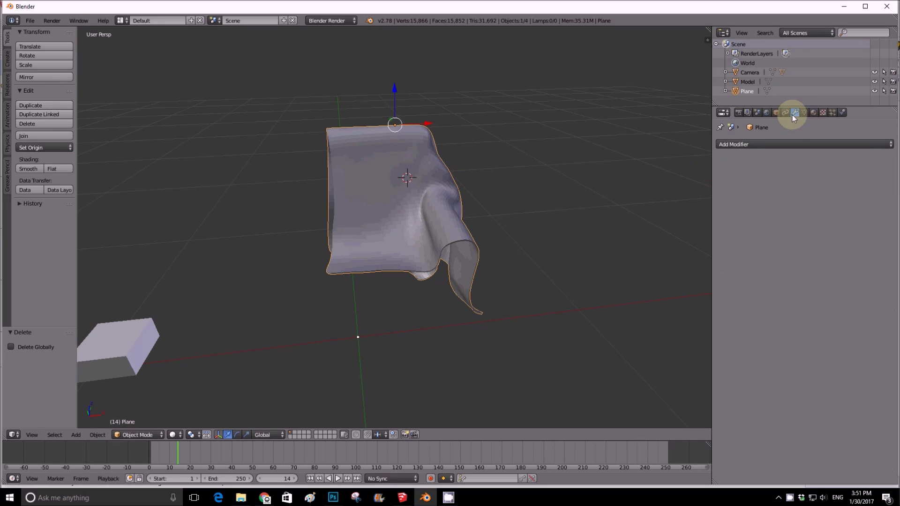
{"action": "middle_click_drag", "start_coordinate": [470, 239], "coordinate": [432, 227]}
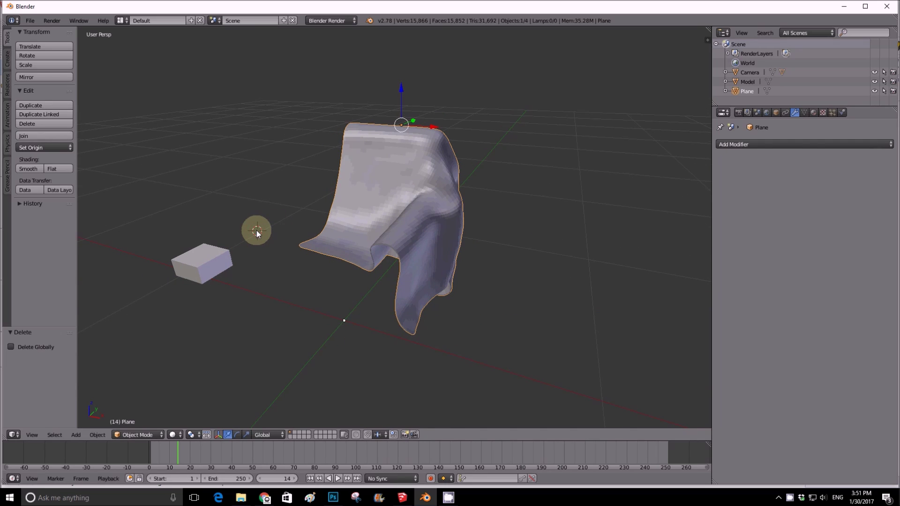
Deselect everything and export the scene as a Wavefront OBJ file named 001 in the Test folder
{"action": "key", "text": "a"}
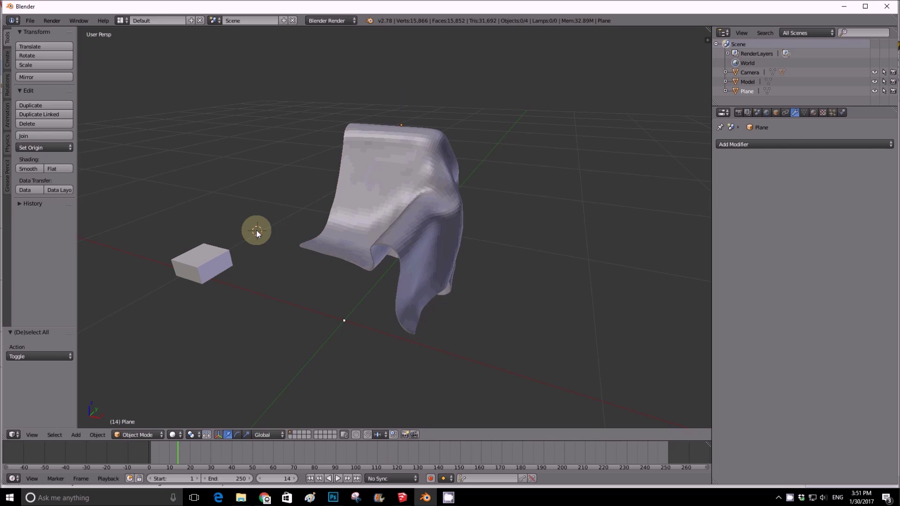
{"action": "key", "text": "a"}
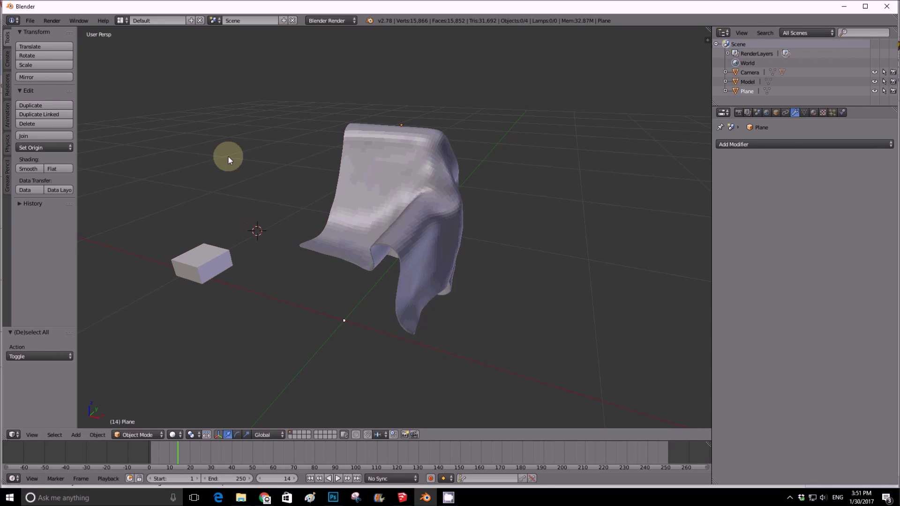
{"action": "left_click", "coordinate": [33, 21]}
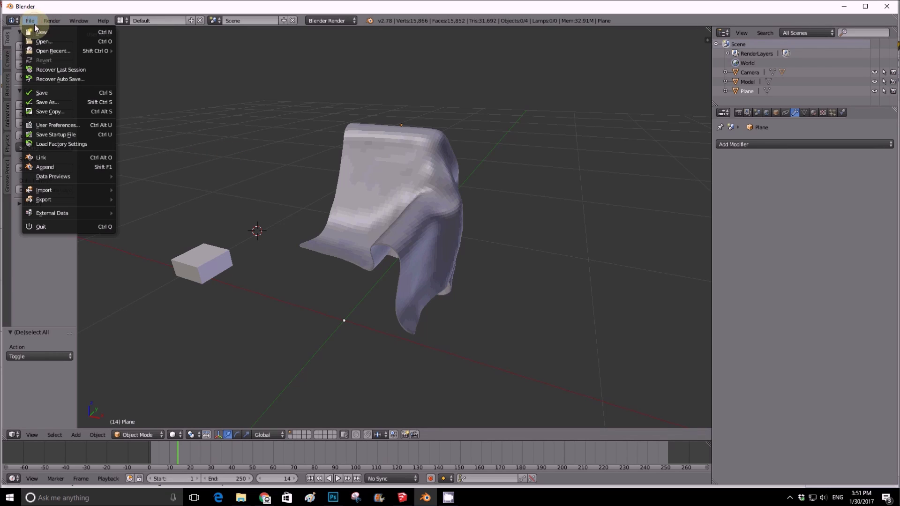
{"action": "left_click", "coordinate": [68, 200]}
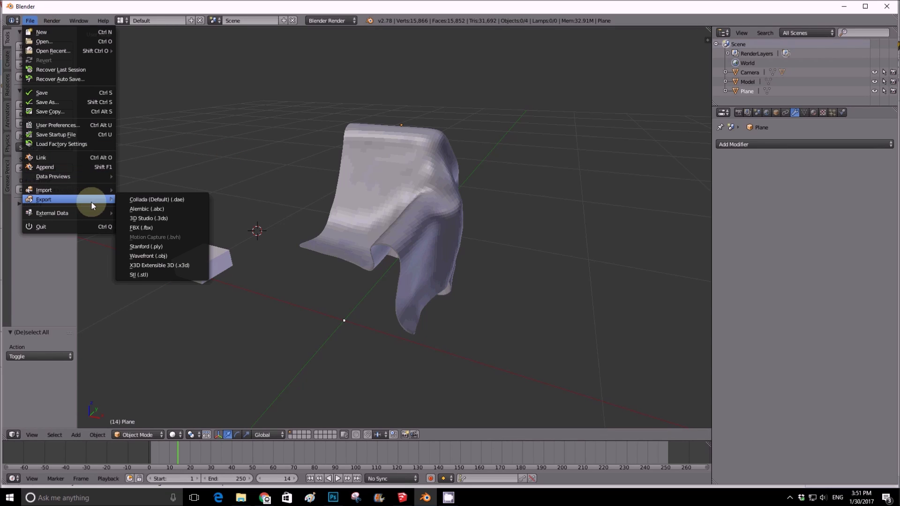
{"action": "left_click", "coordinate": [152, 257]}
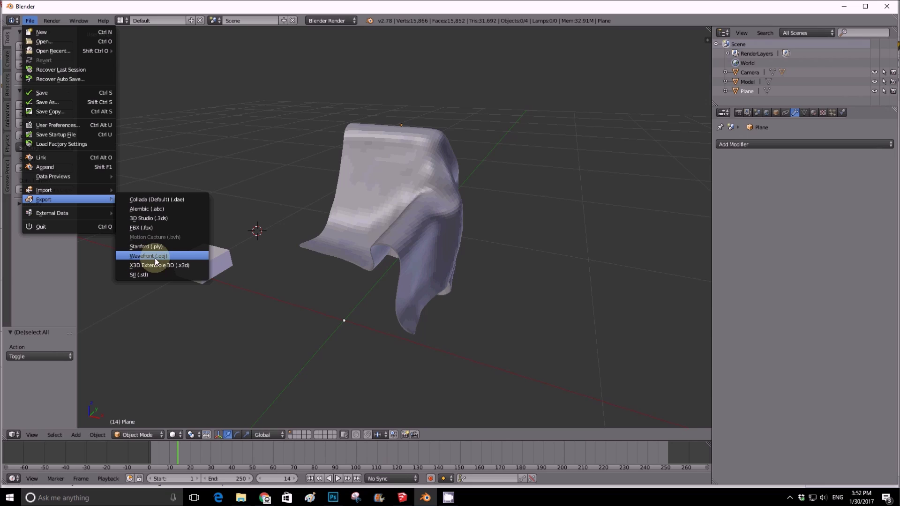
{"action": "left_click", "coordinate": [160, 256]}
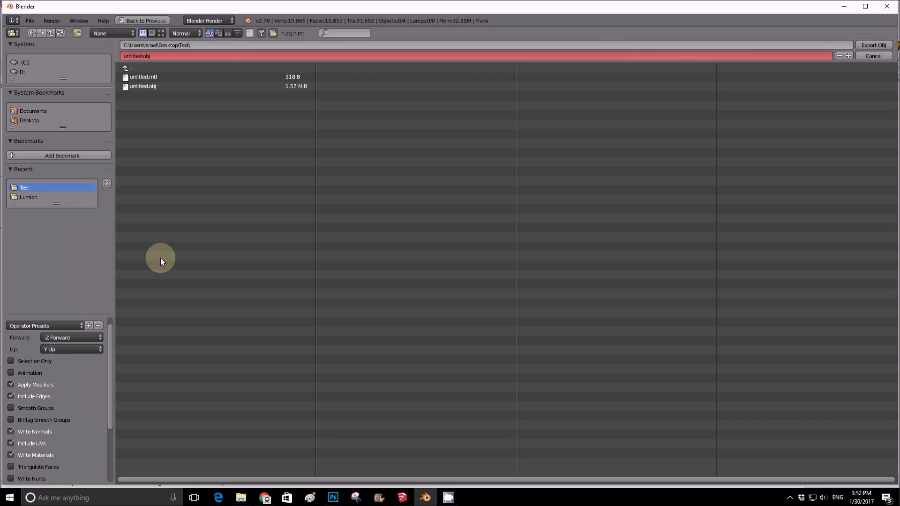
{"action": "left_click", "coordinate": [157, 57]}
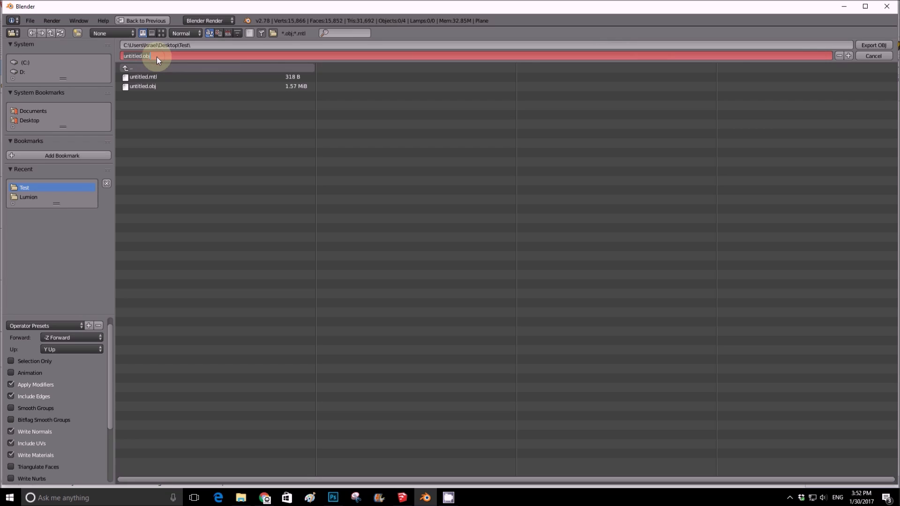
{"action": "type", "text": "001"}
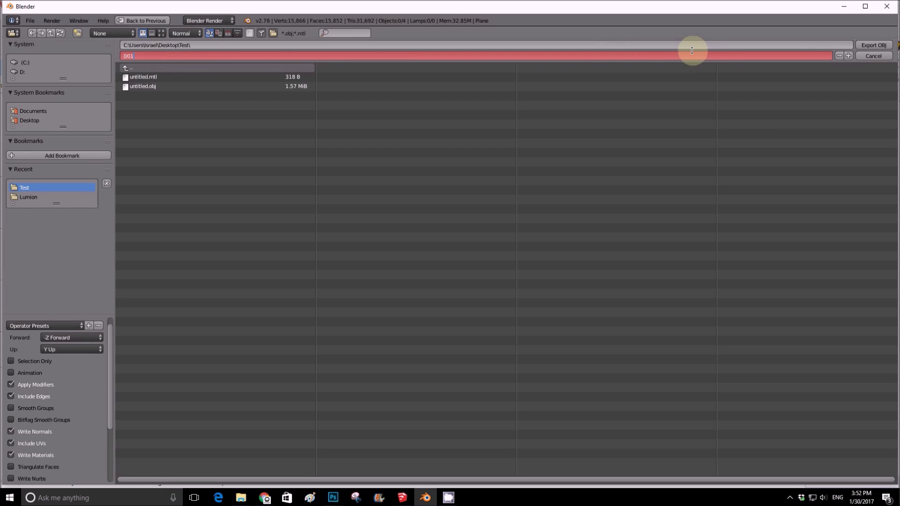
{"action": "left_click", "coordinate": [874, 45]}
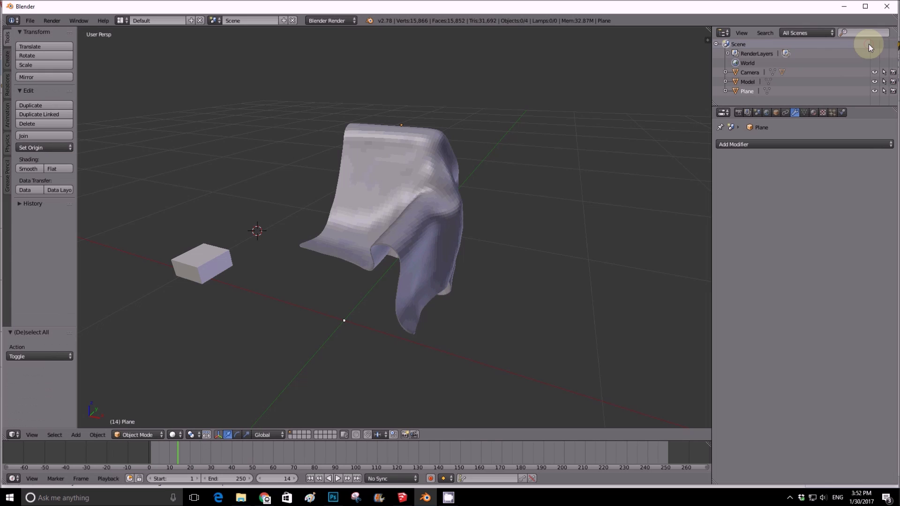
Switch to the untitled SketchUp model and delete the default human figure
{"action": "left_click", "coordinate": [402, 497]}
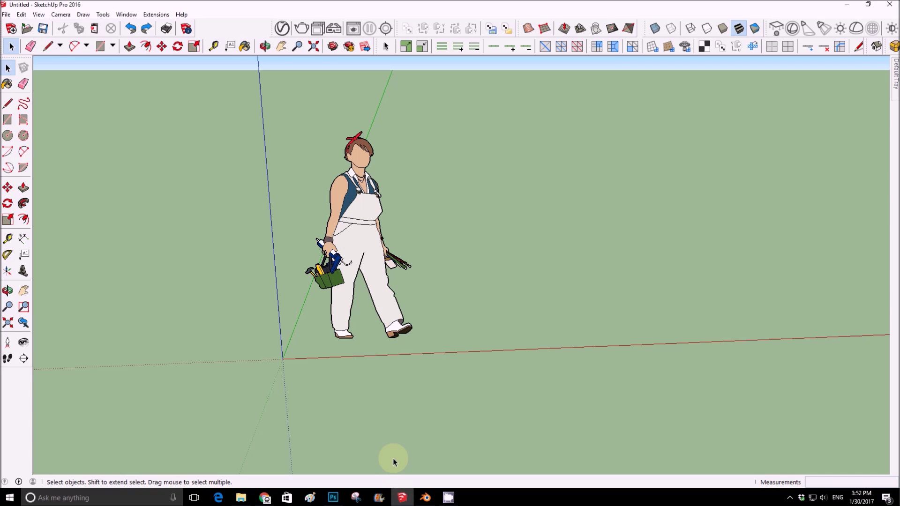
{"action": "mouse_move", "coordinate": [402, 495]}
{"action": "left_click", "coordinate": [402, 497]}
{"action": "left_click", "coordinate": [402, 497]}
{"action": "middle_click_drag", "start_coordinate": [358, 358], "coordinate": [286, 305]}
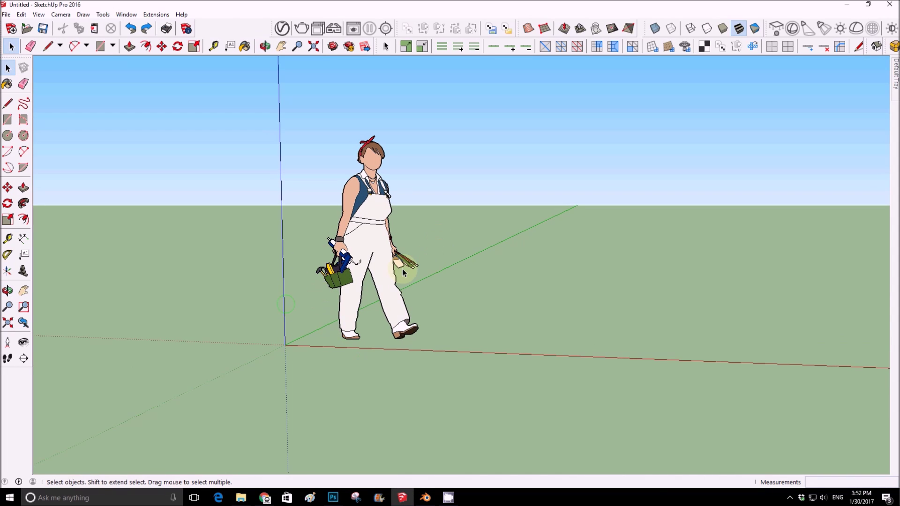
{"action": "left_click", "coordinate": [354, 267]}
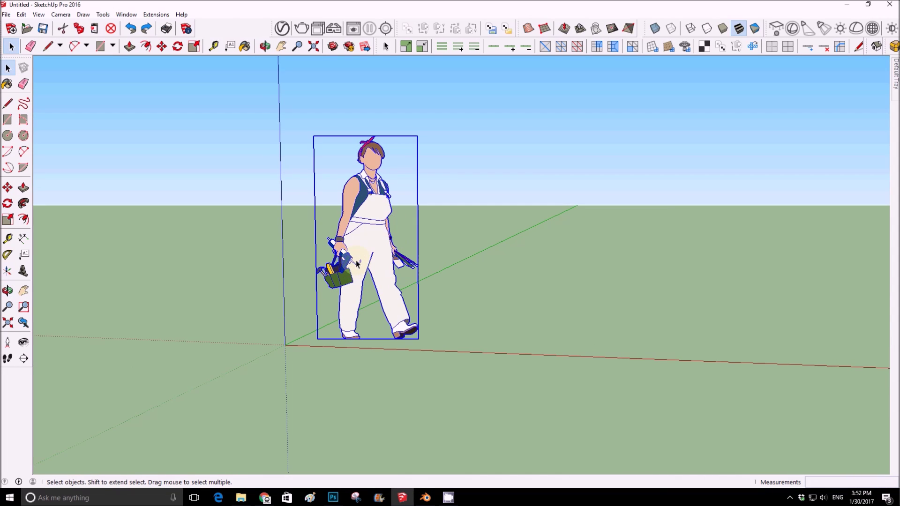
{"action": "key", "text": "Delete"}
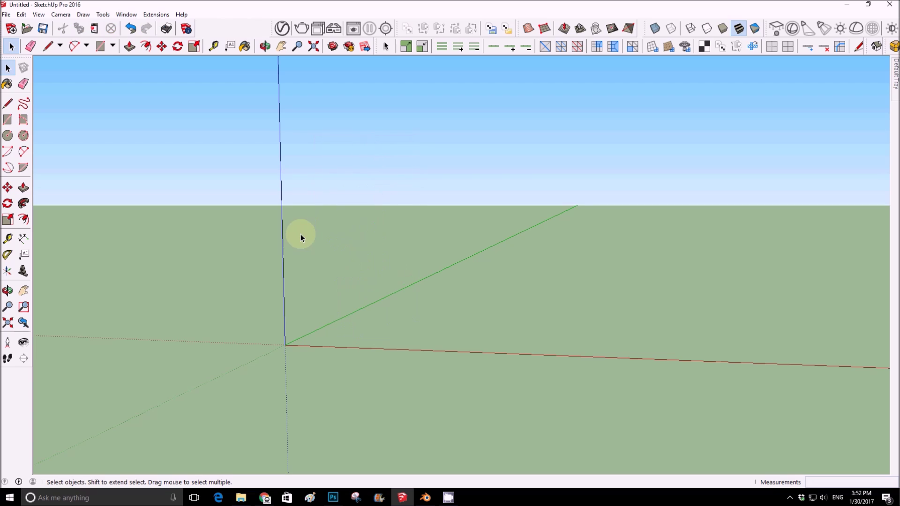
Import 001.obj from the Test folder as an OBJ file with QuadFace Tools and dismiss the import report
{"action": "left_click", "coordinate": [6, 15]}
{"action": "left_click", "coordinate": [27, 149]}
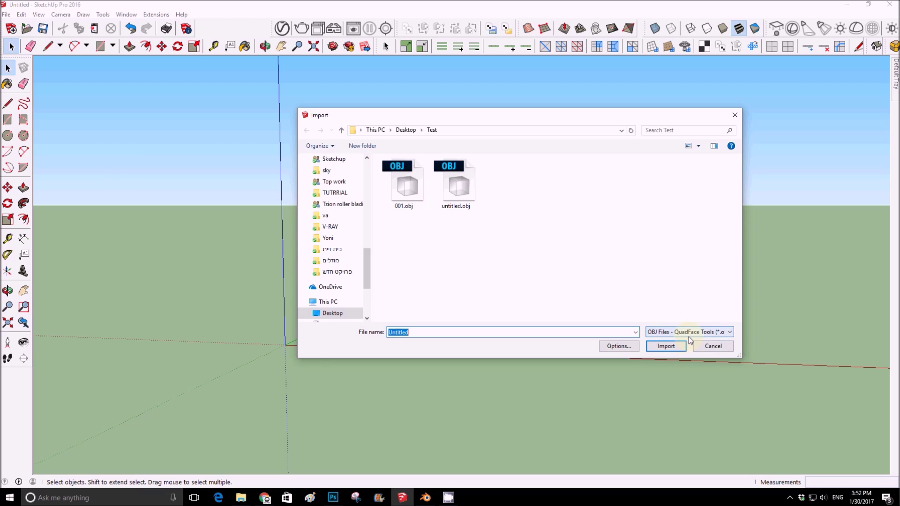
{"action": "left_click", "coordinate": [400, 196]}
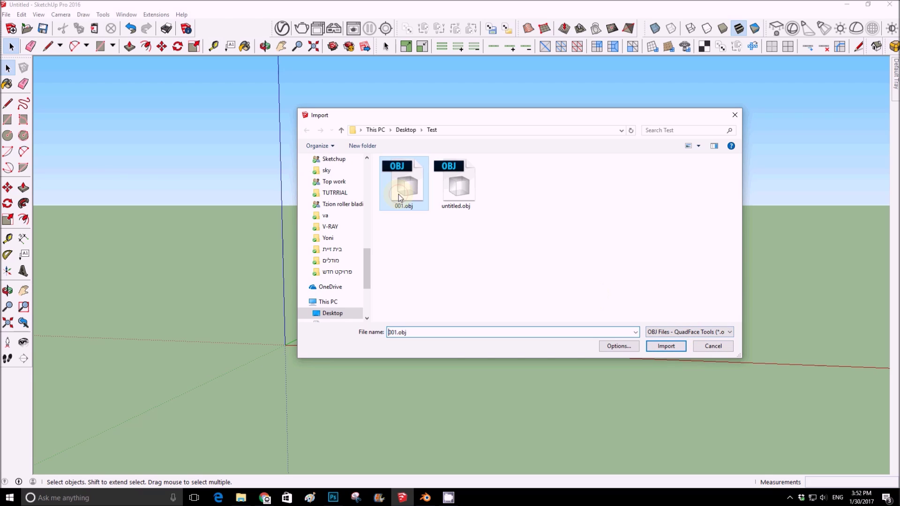
{"action": "left_click", "coordinate": [666, 346]}
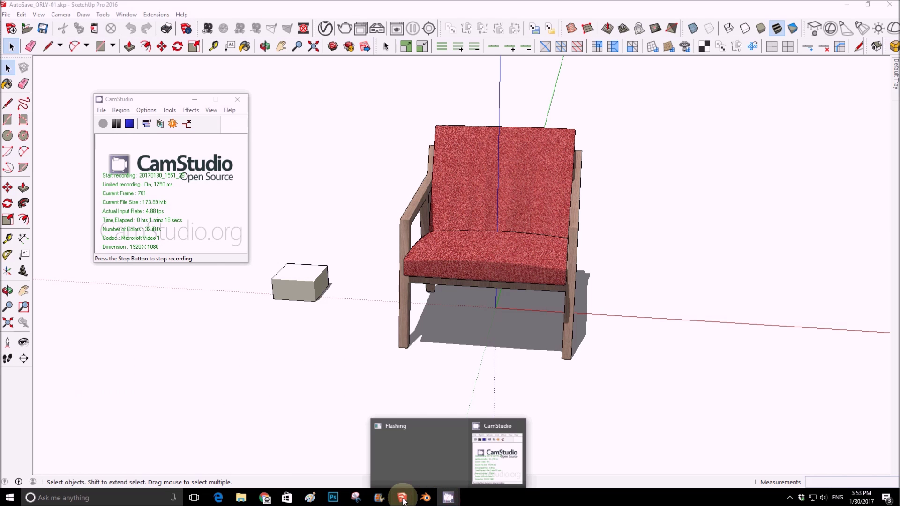
{"action": "mouse_move", "coordinate": [401, 496]}
{"action": "left_click", "coordinate": [398, 476]}
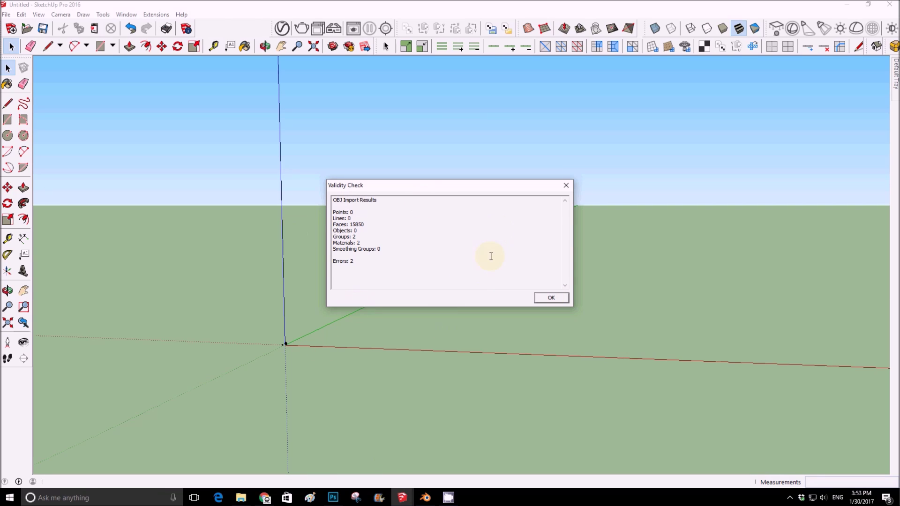
{"action": "left_click", "coordinate": [551, 298]}
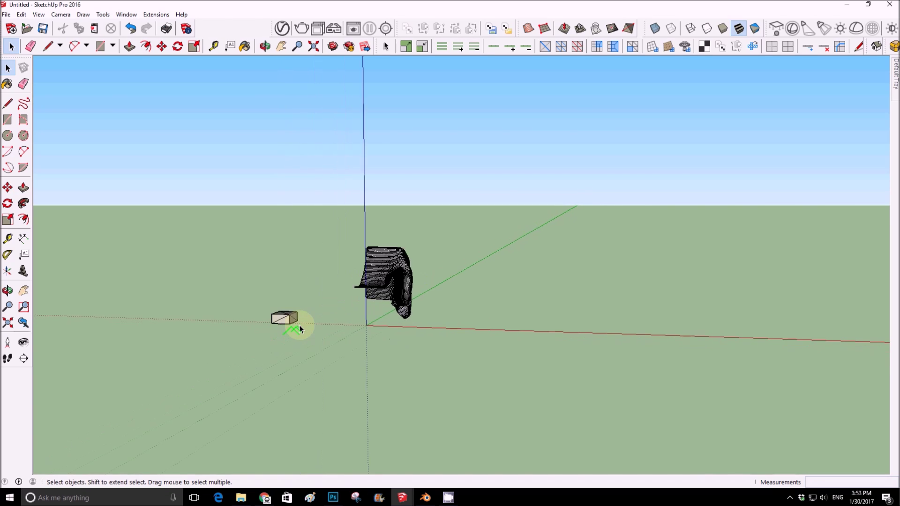
Measure the upper front edge of the reference block with the Tape Measure in the original chair model
{"action": "scroll", "coordinate": [300, 329], "scroll_direction": "up", "scroll_amount": 3}
{"action": "middle_click_drag", "start_coordinate": [311, 295], "coordinate": [390, 398]}
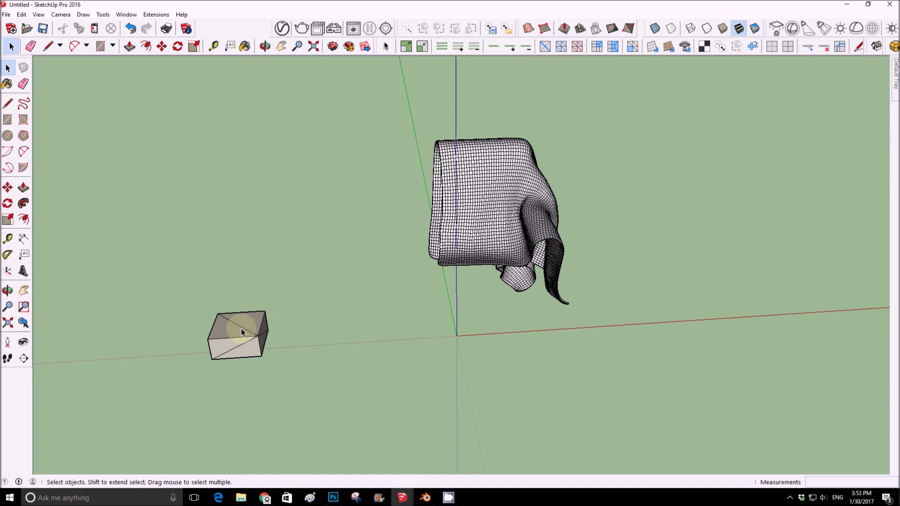
{"action": "mouse_move", "coordinate": [402, 497]}
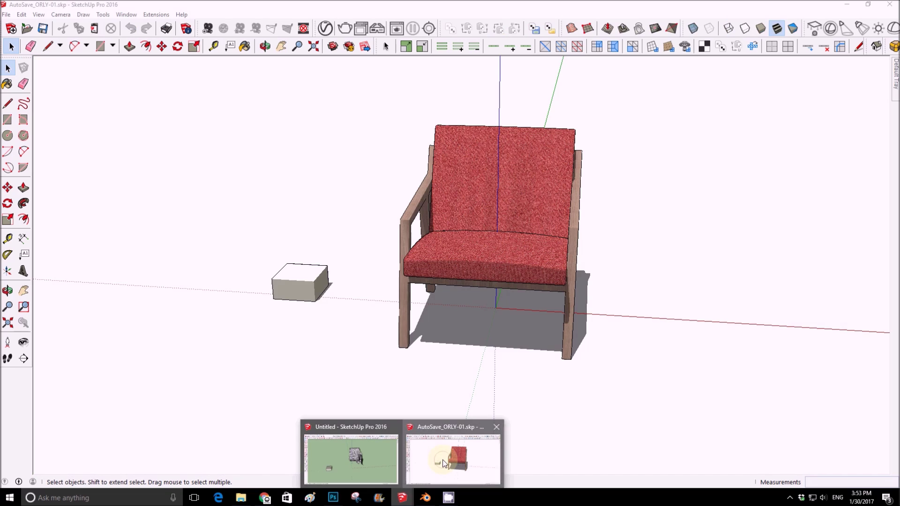
{"action": "left_click", "coordinate": [442, 459]}
{"action": "left_click", "coordinate": [13, 241]}
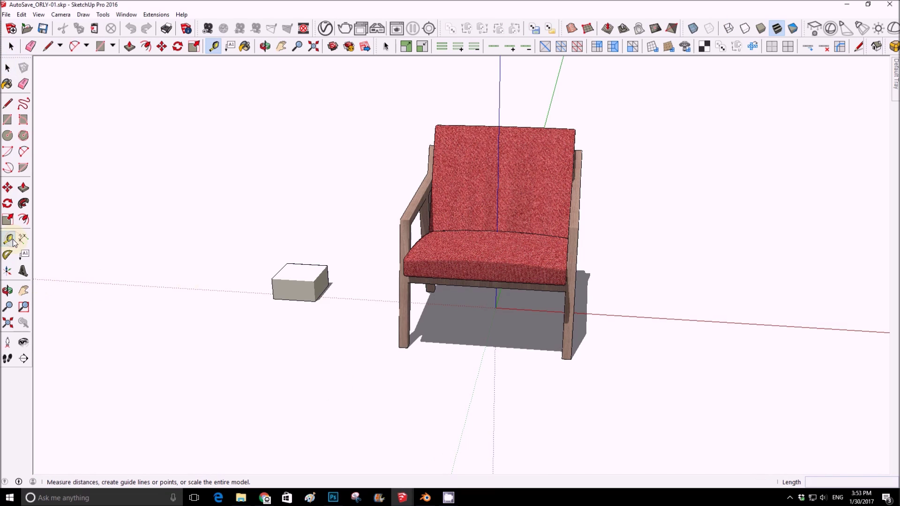
{"action": "left_click", "coordinate": [272, 279]}
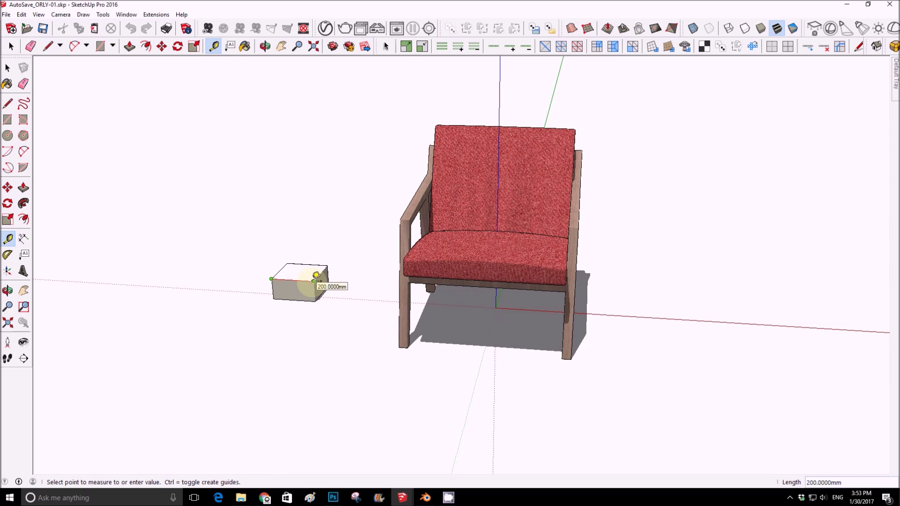
{"action": "left_click", "coordinate": [316, 275]}
{"action": "key", "text": "space"}
Resize the imported model in the untitled file by setting the same upper front block edge to 200 mm
{"action": "left_click", "coordinate": [402, 497]}
{"action": "left_click", "coordinate": [344, 446]}
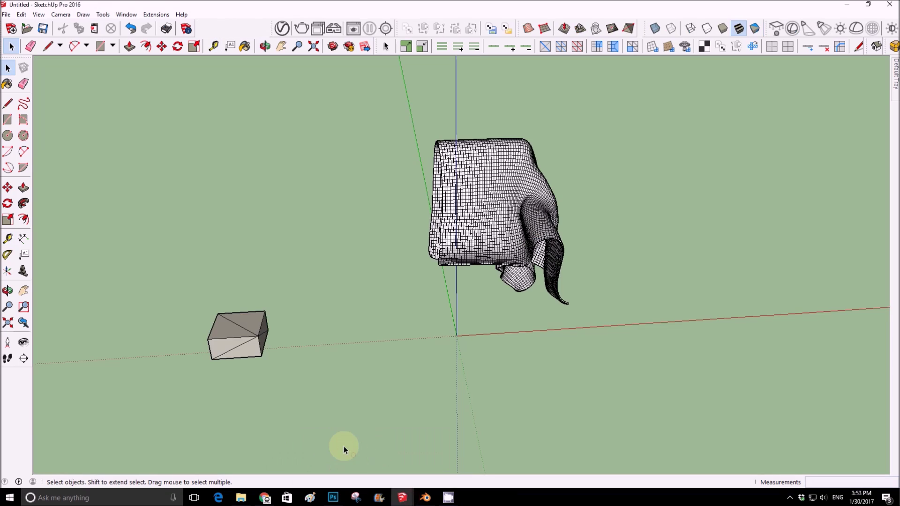
{"action": "left_click", "coordinate": [8, 238]}
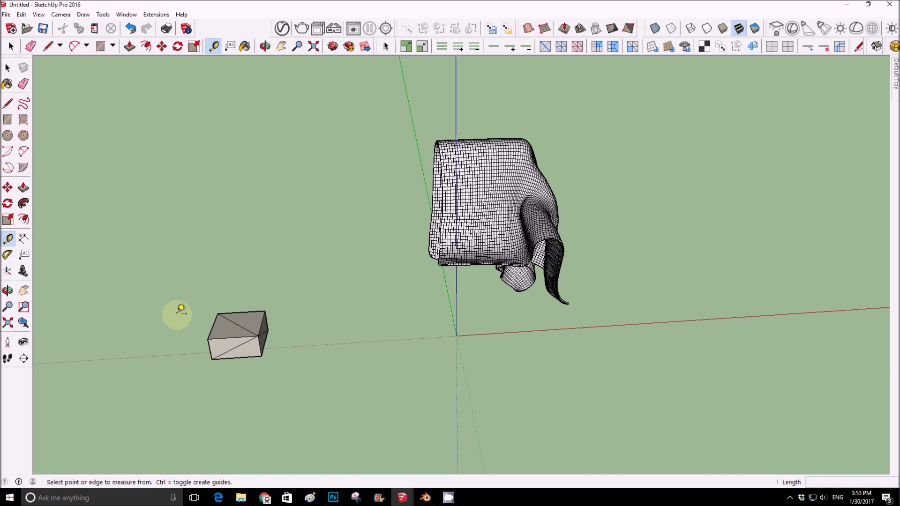
{"action": "left_click", "coordinate": [208, 338]}
{"action": "left_click", "coordinate": [259, 331]}
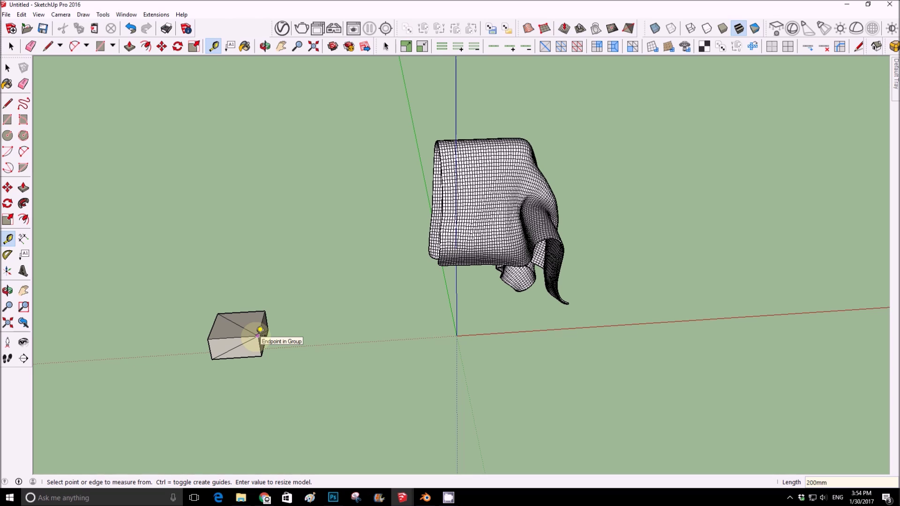
{"action": "key", "text": "Return"}
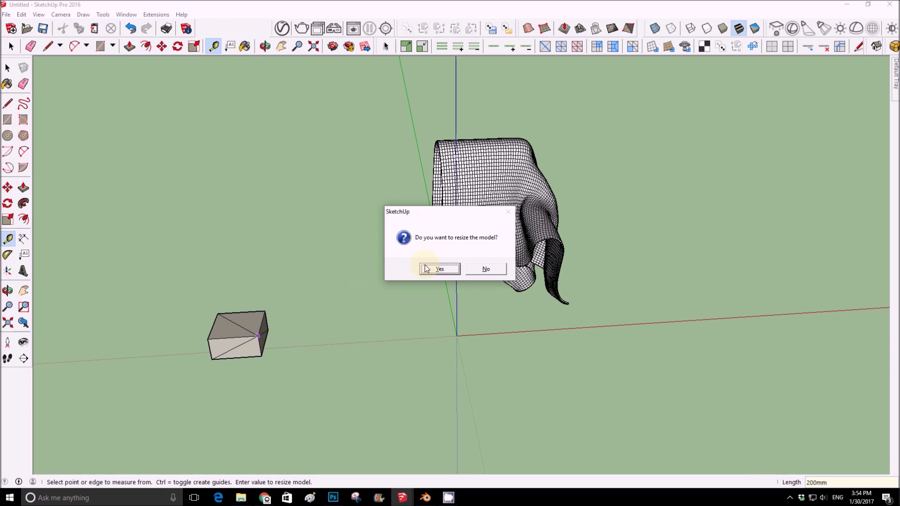
{"action": "left_click", "coordinate": [431, 270]}
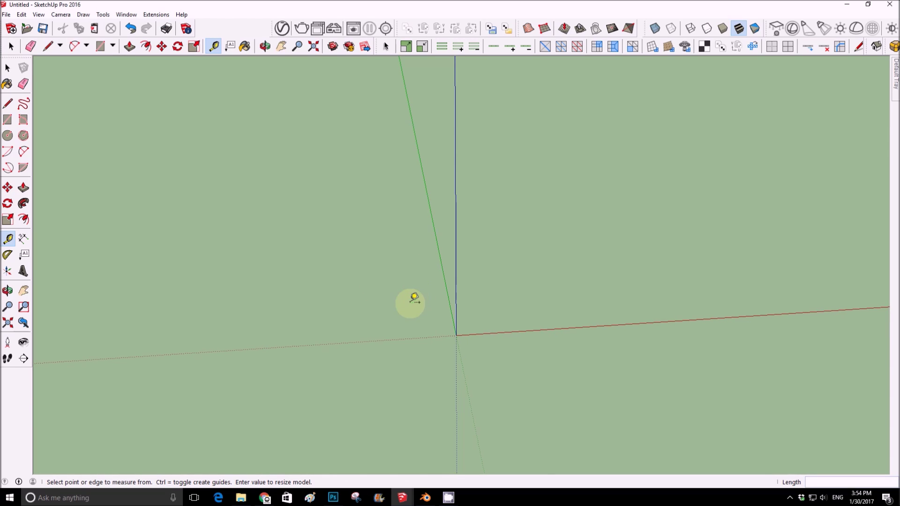
Copy the resized cloth and block group and paste it into the chair model beside the original block
{"action": "left_click", "coordinate": [313, 46]}
{"action": "middle_click_drag", "start_coordinate": [352, 137], "coordinate": [411, 203]}
{"action": "key", "text": "space"}
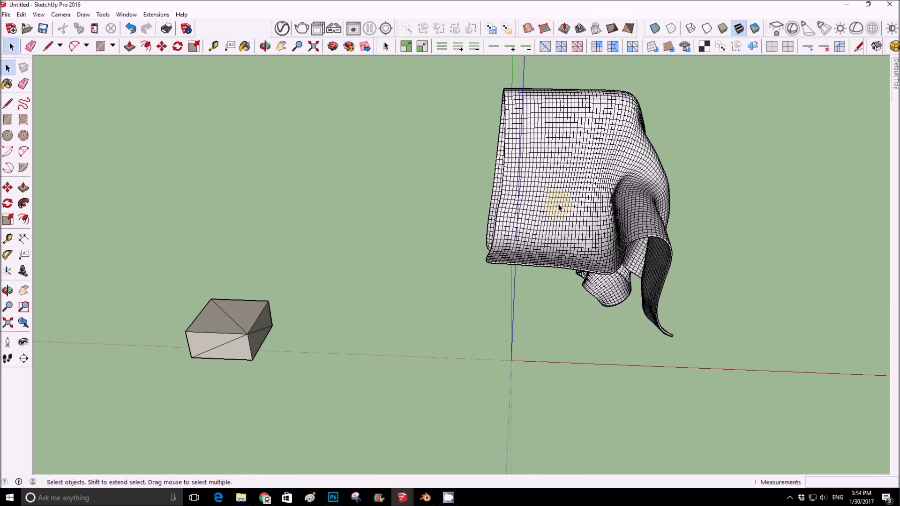
{"action": "left_click", "coordinate": [556, 203]}
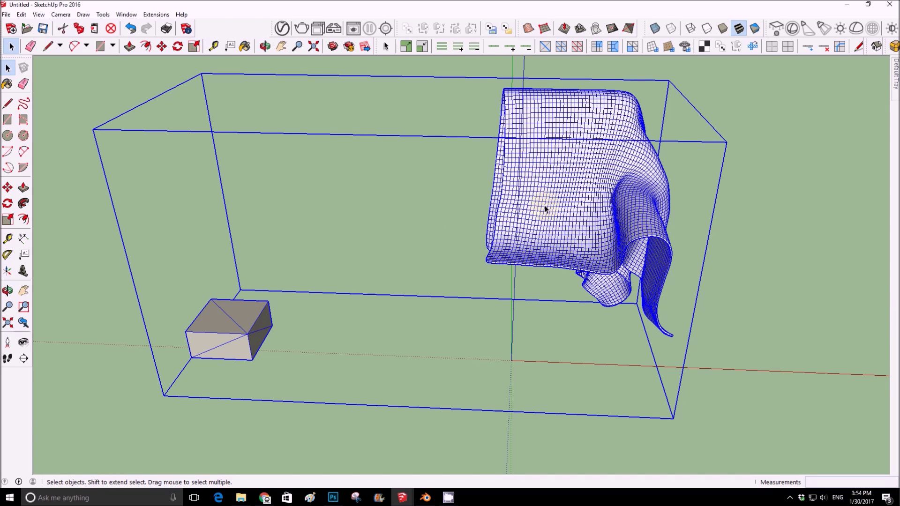
{"action": "mouse_move", "coordinate": [402, 498]}
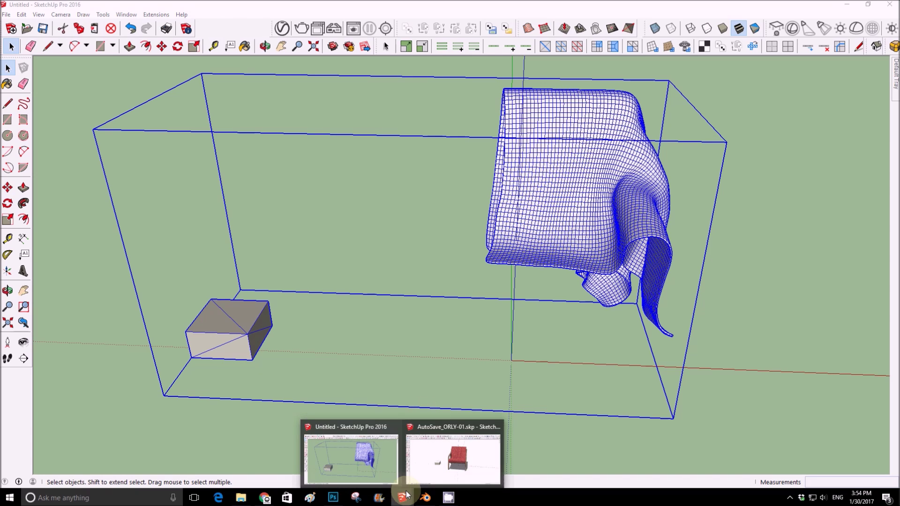
{"action": "left_click", "coordinate": [440, 459]}
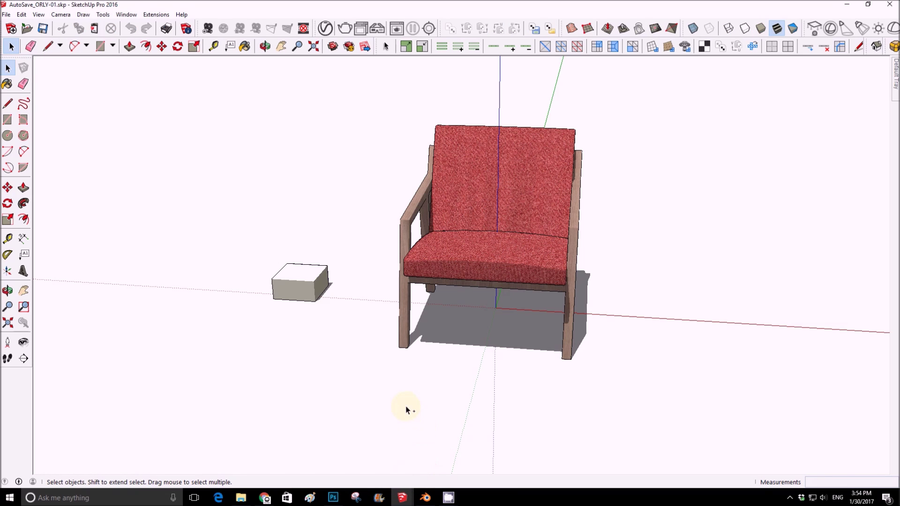
{"action": "left_click", "coordinate": [383, 266]}
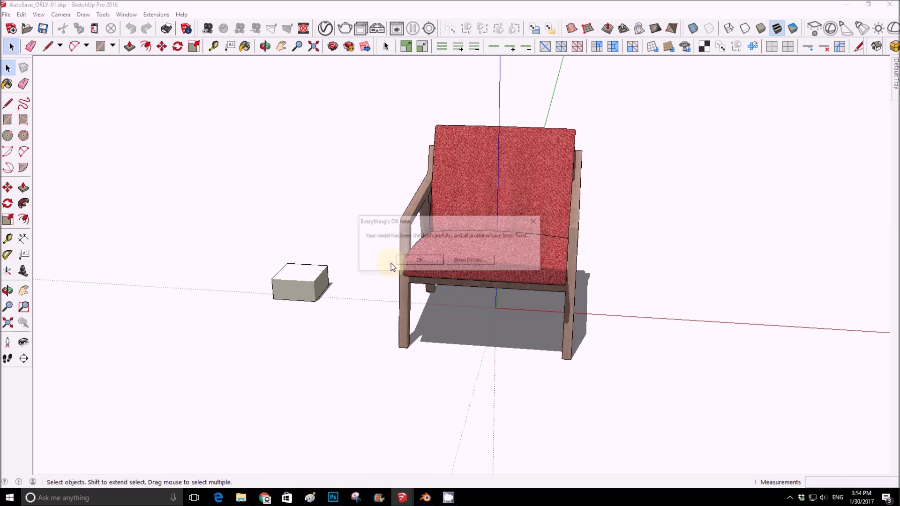
{"action": "left_click", "coordinate": [399, 262]}
{"action": "key", "text": "ctrl+v"}
{"action": "left_click", "coordinate": [338, 319]}
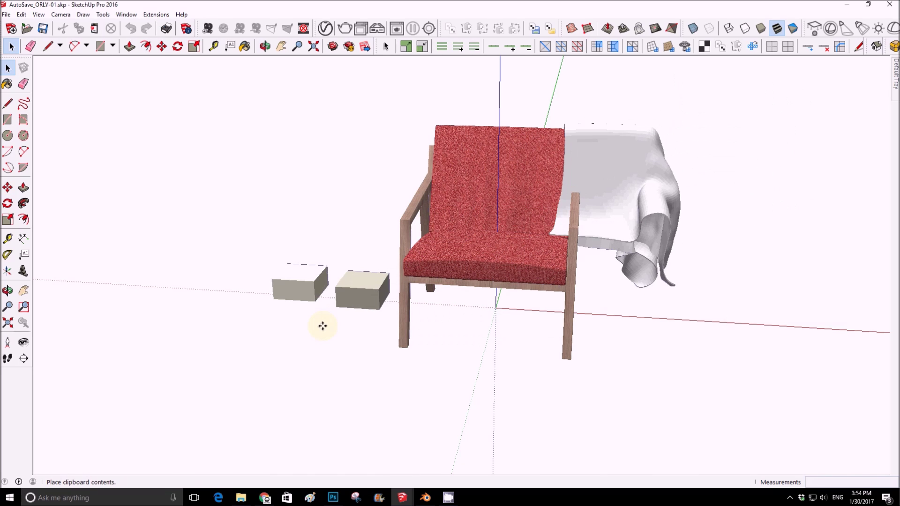
Move the pasted group so its block's corner meets the matching corner of the original reference block
{"action": "key", "text": "m"}
{"action": "left_click", "coordinate": [330, 288]}
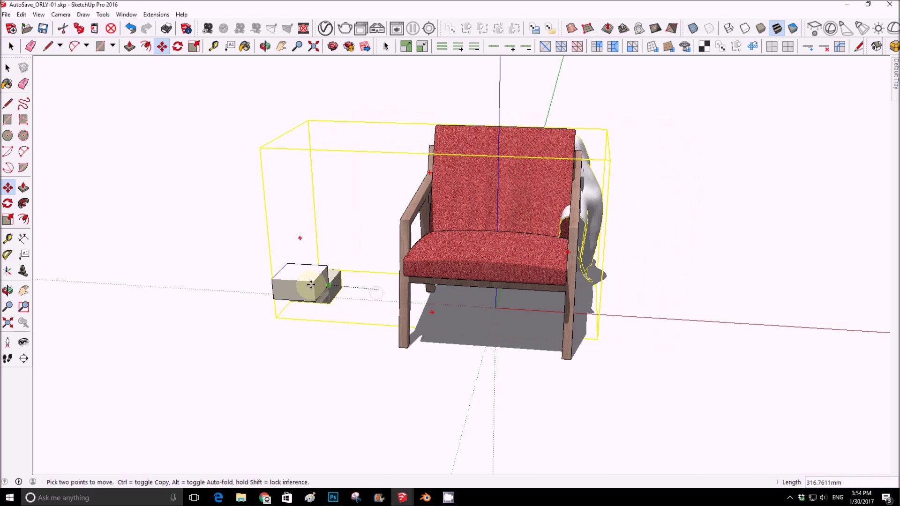
{"action": "left_click", "coordinate": [273, 285]}
{"action": "middle_click_drag", "start_coordinate": [350, 277], "coordinate": [426, 101]}
{"action": "scroll", "coordinate": [427, 122], "scroll_direction": "up", "scroll_amount": 3}
{"action": "middle_click_drag", "start_coordinate": [426, 149], "coordinate": [315, 229]}
{"action": "scroll", "coordinate": [466, 212], "scroll_direction": "down", "scroll_amount": 2}
{"action": "key", "text": "space"}
Move the cloth straight down about 28 mm so its top fold rests on the upper edge of the chair's backrest
{"action": "double_click", "coordinate": [467, 211]}
{"action": "left_click", "coordinate": [215, 361]}
{"action": "left_click", "coordinate": [291, 156]}
{"action": "middle_click_drag", "start_coordinate": [291, 156], "coordinate": [528, 171]}
{"action": "scroll", "coordinate": [424, 195], "scroll_direction": "up", "scroll_amount": 4}
{"action": "middle_click_drag", "start_coordinate": [423, 195], "coordinate": [376, 196]}
{"action": "scroll", "coordinate": [376, 196], "scroll_direction": "up", "scroll_amount": 3}
{"action": "left_click", "coordinate": [8, 188]}
{"action": "middle_click_drag", "start_coordinate": [281, 155], "coordinate": [412, 154]}
{"action": "scroll", "coordinate": [412, 152], "scroll_direction": "up", "scroll_amount": 1}
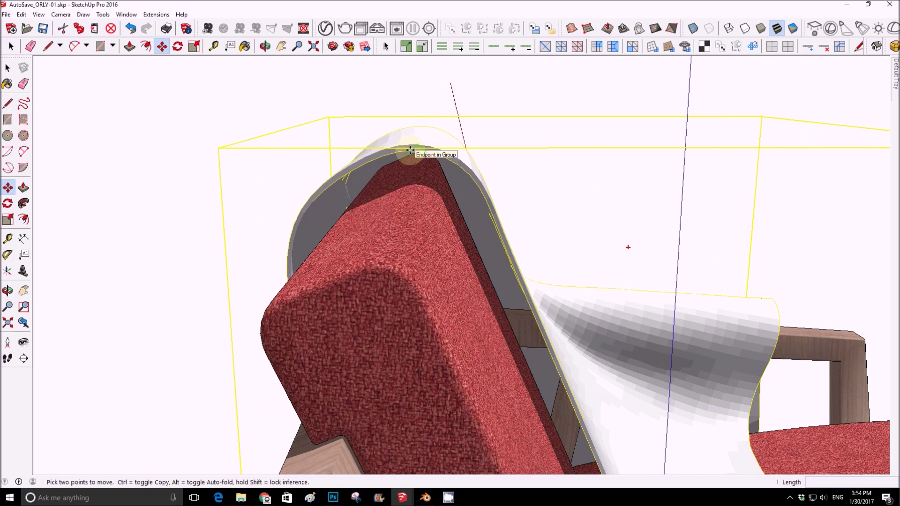
{"action": "left_click", "coordinate": [411, 150]}
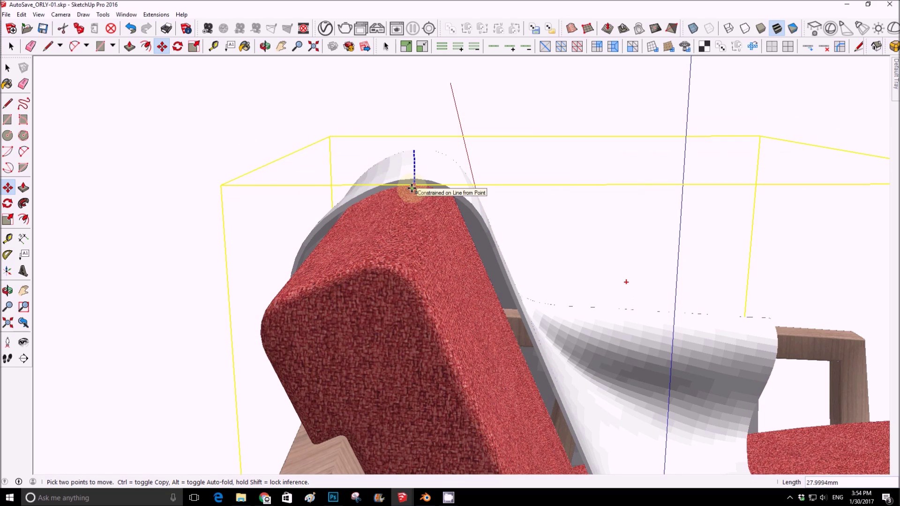
{"action": "left_click", "coordinate": [412, 187]}
{"action": "middle_click_drag", "start_coordinate": [447, 204], "coordinate": [524, 329]}
{"action": "scroll", "coordinate": [523, 328], "scroll_direction": "down", "scroll_amount": 2}
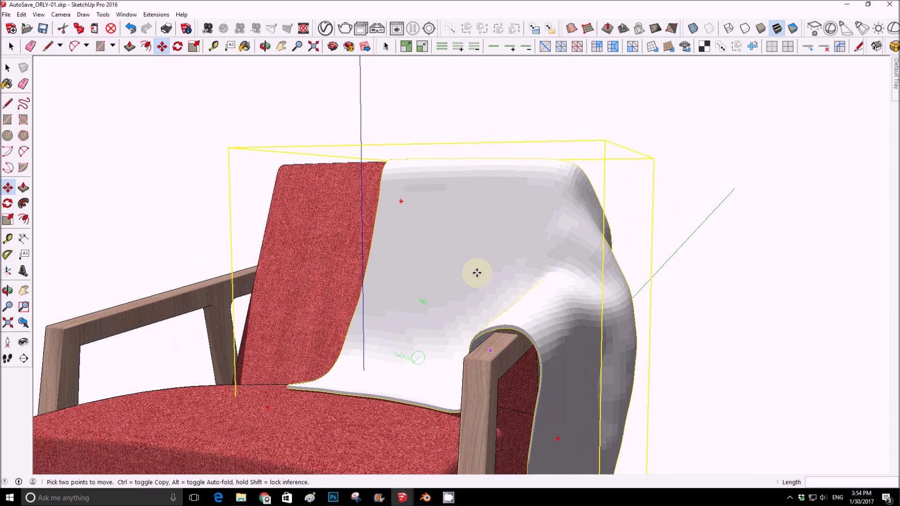
{"action": "scroll", "coordinate": [476, 270], "scroll_direction": "down", "scroll_amount": 5}
{"action": "key", "text": "space"}
{"action": "left_click", "coordinate": [594, 192]}
Delete the reference block beside the chair
{"action": "middle_click_drag", "start_coordinate": [424, 242], "coordinate": [283, 378]}
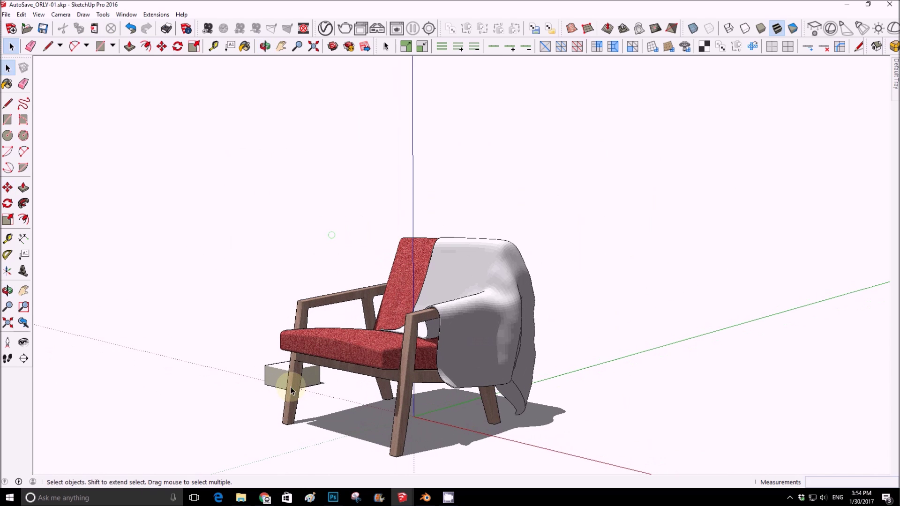
{"action": "left_click", "coordinate": [284, 381]}
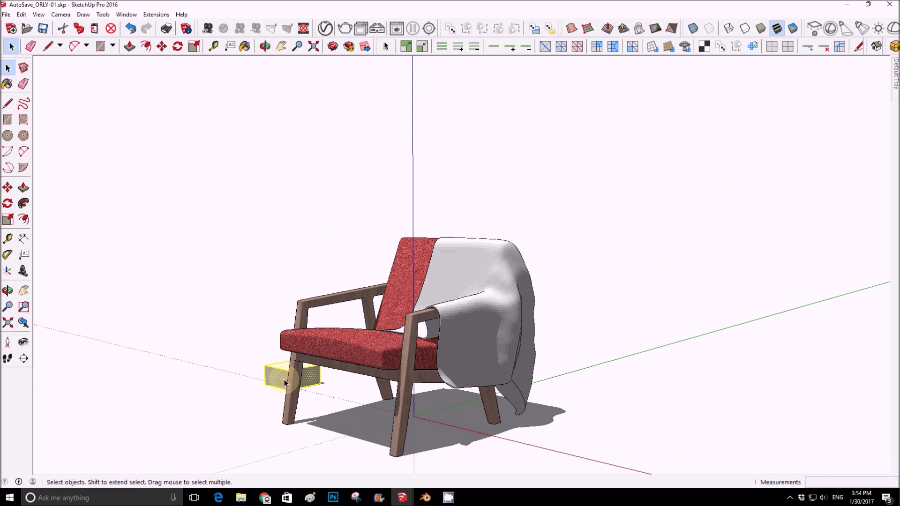
{"action": "key", "text": "Delete"}
Hide the drawing axes in the chair model
{"action": "scroll", "coordinate": [478, 364], "scroll_direction": "up", "scroll_amount": 3}
{"action": "middle_click_drag", "start_coordinate": [436, 349], "coordinate": [399, 263]}
{"action": "scroll", "coordinate": [395, 271], "scroll_direction": "up", "scroll_amount": 2}
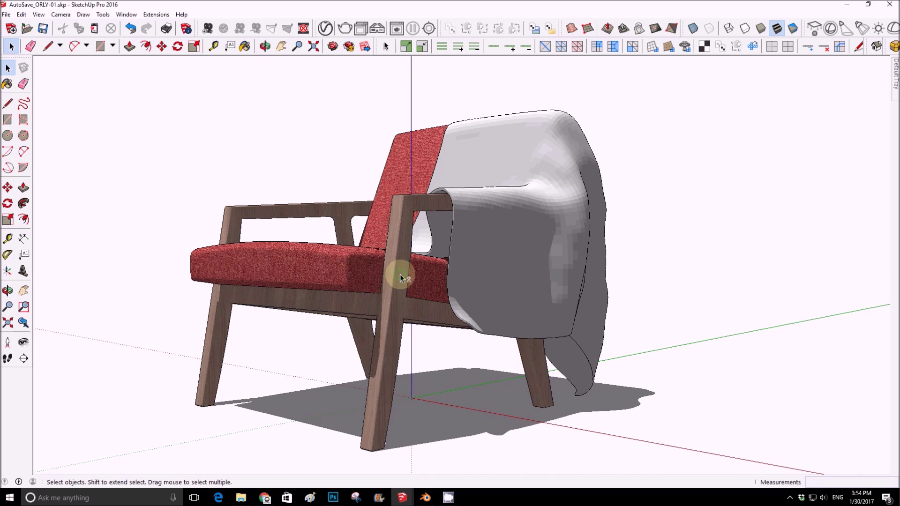
{"action": "scroll", "coordinate": [376, 273], "scroll_direction": "up", "scroll_amount": 1}
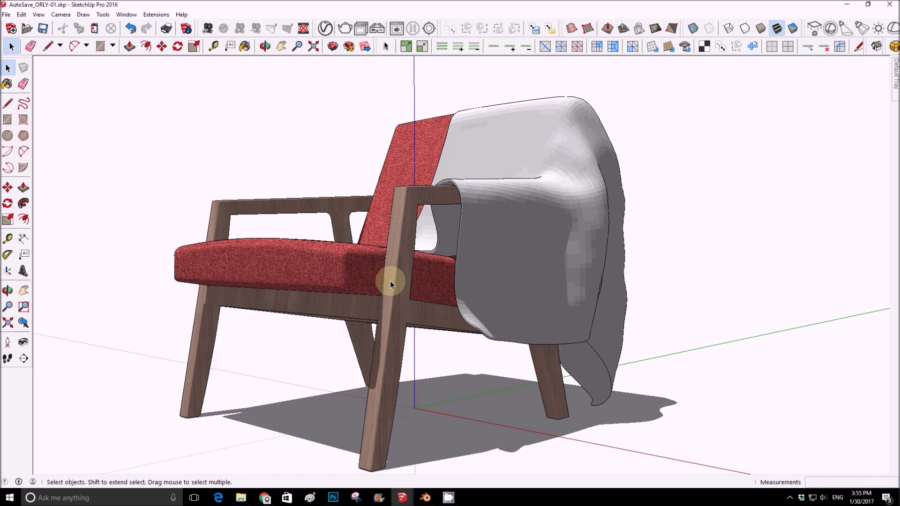
{"action": "left_click", "coordinate": [22, 14]}
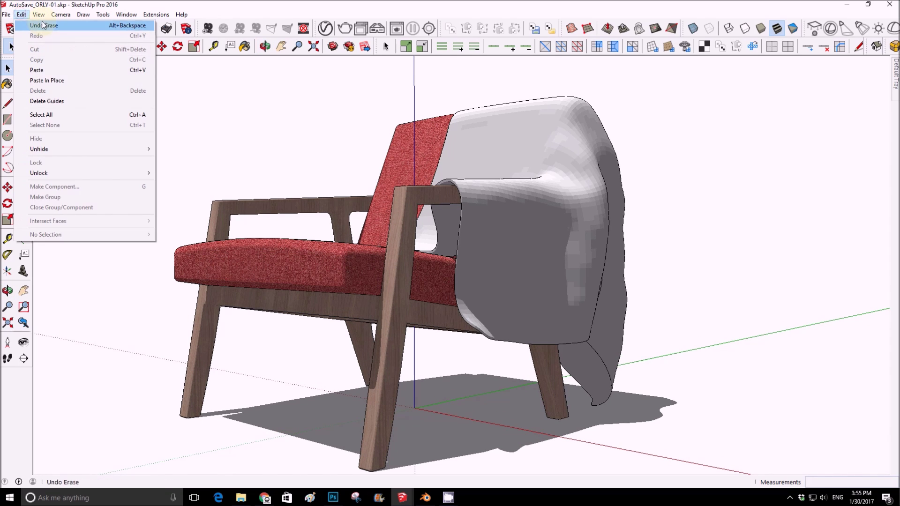
{"action": "mouse_move", "coordinate": [38, 14]}
{"action": "left_click", "coordinate": [52, 80]}
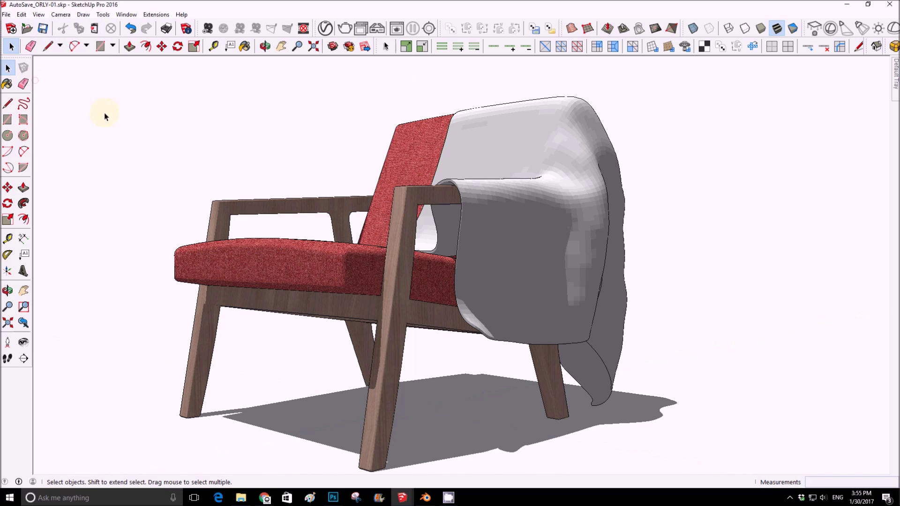